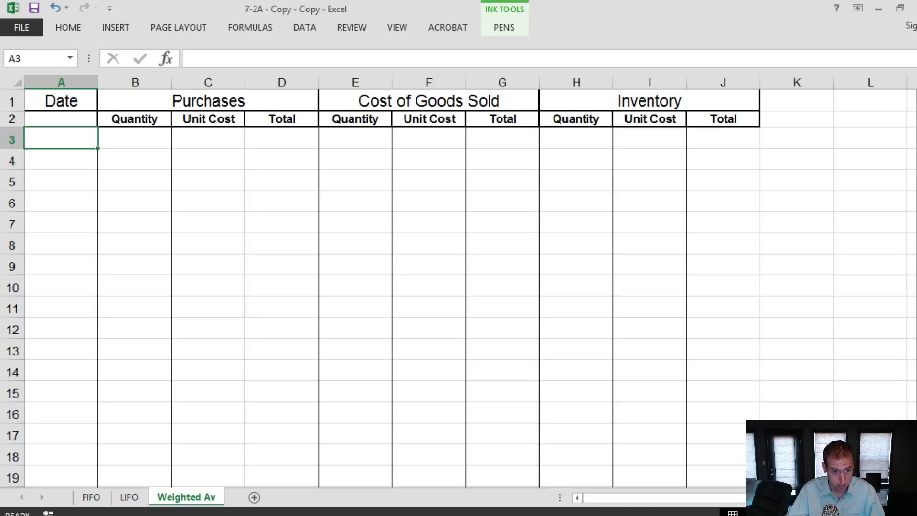
- Enter May 1 with 20 units at 3 and total =H3*I3 (60) in row 3
type("May 1")
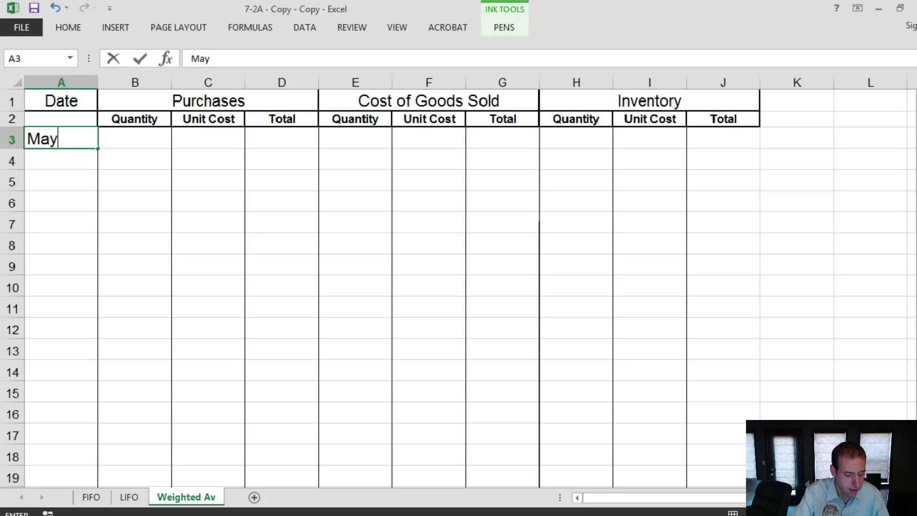
key("Tab")
key("Tab")
key("Tab")
key("Tab")
key("Tab")
key("Tab")
key("Tab")
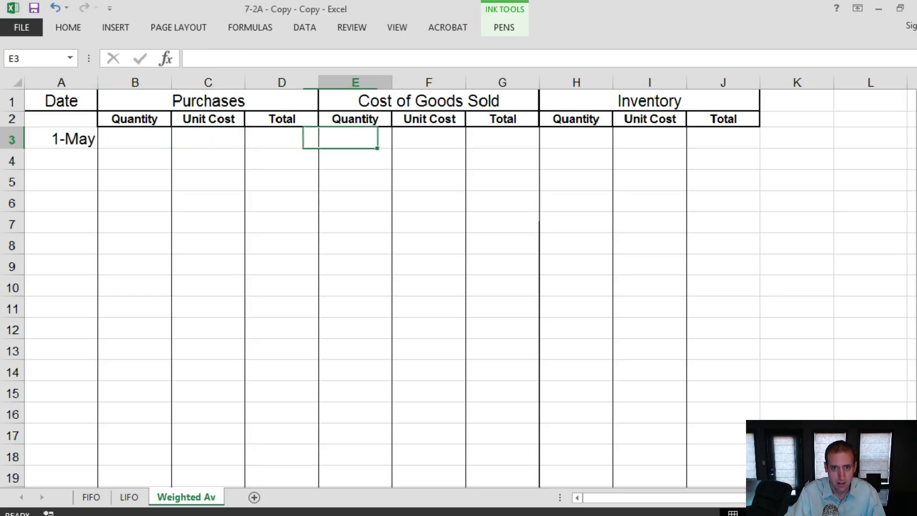
type("20")
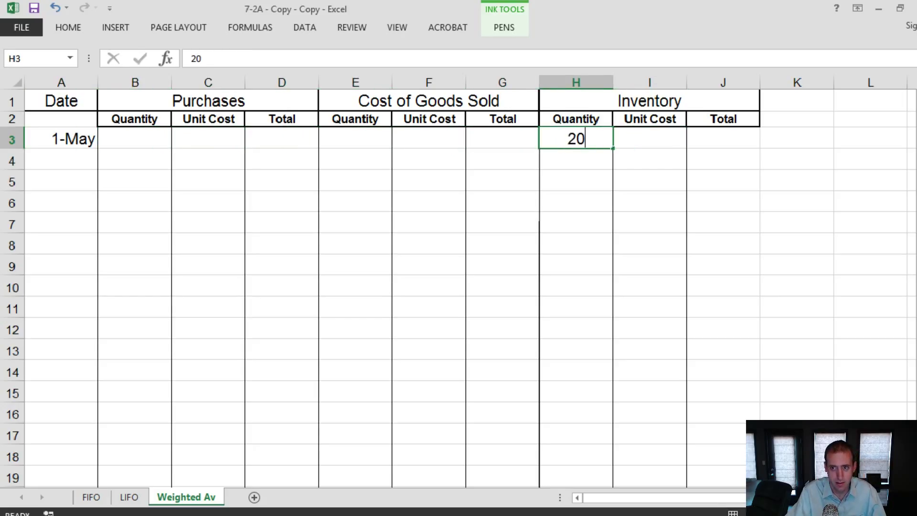
key("Tab")
type("3")
key("Tab")
type("=")
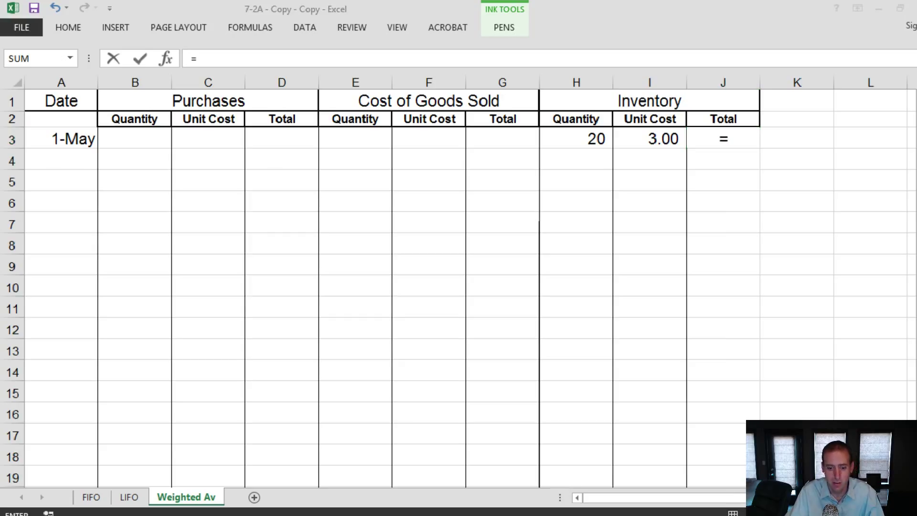
left_click(592, 138)
type("*")
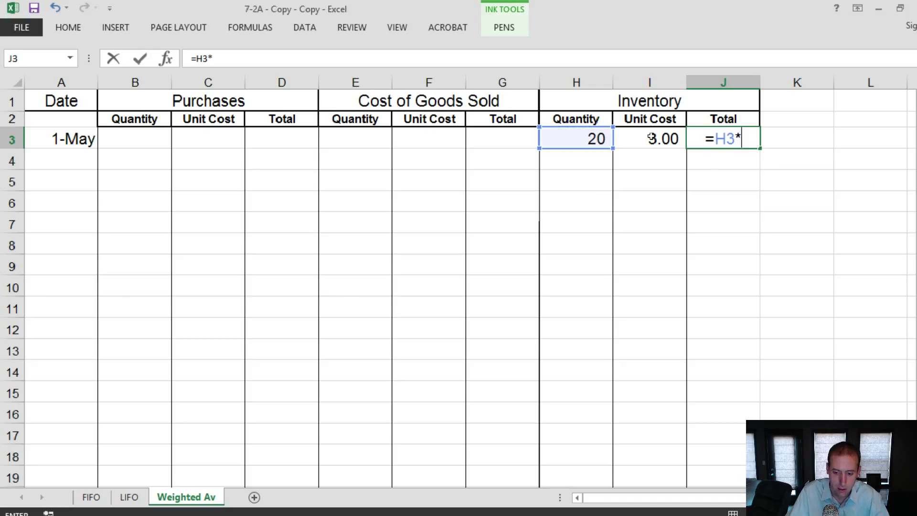
left_click(651, 138)
key("Return")
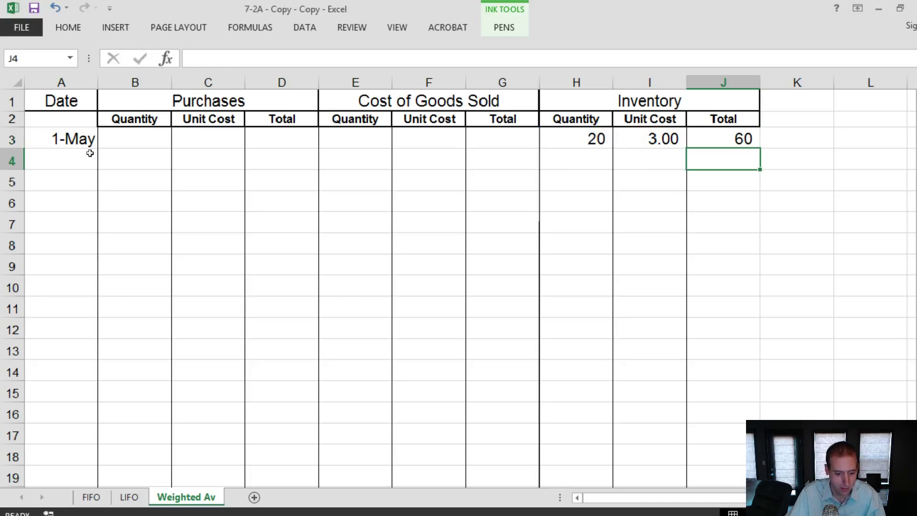
- Select row 3, move to A4, and review the problem's transaction list
mouse_move(71, 143)
left_mouse_down()
mouse_move(700, 149)
mouse_move(716, 141)
left_mouse_up()
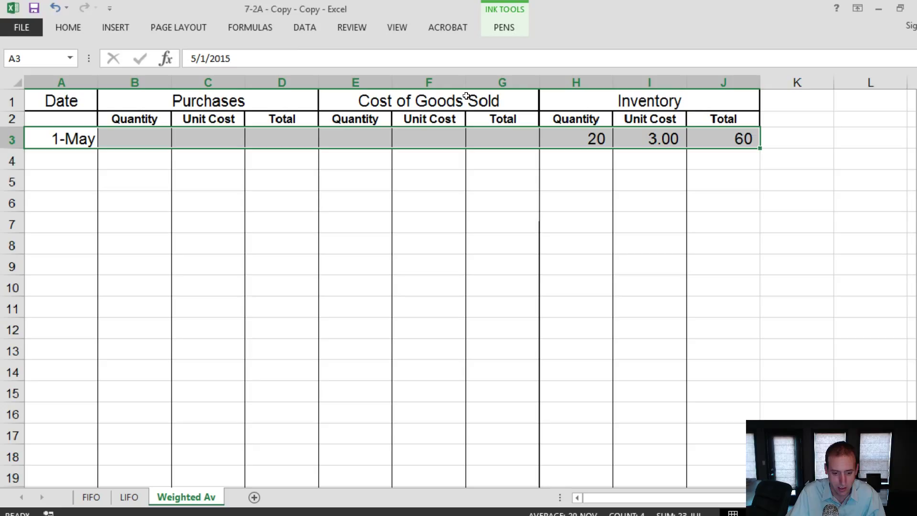
left_click(56, 24)
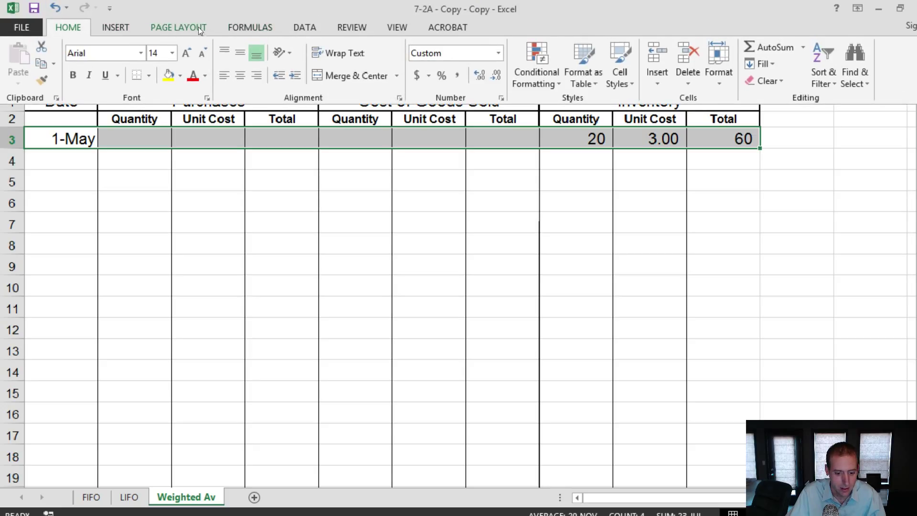
left_click(108, 159)
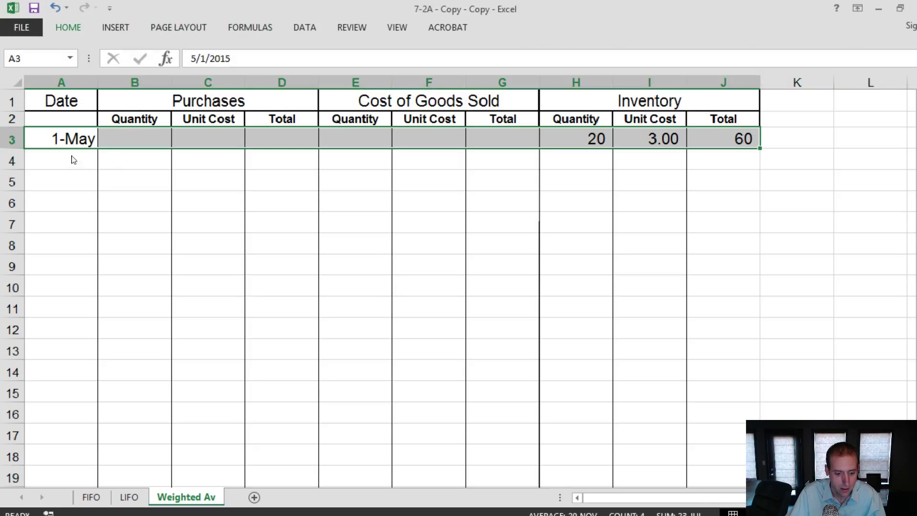
left_click(77, 159)
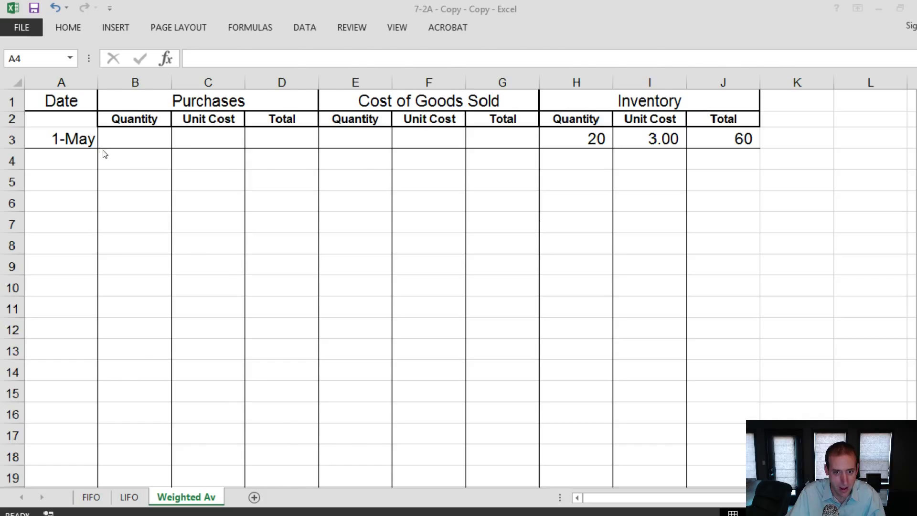
key("alt+Tab")
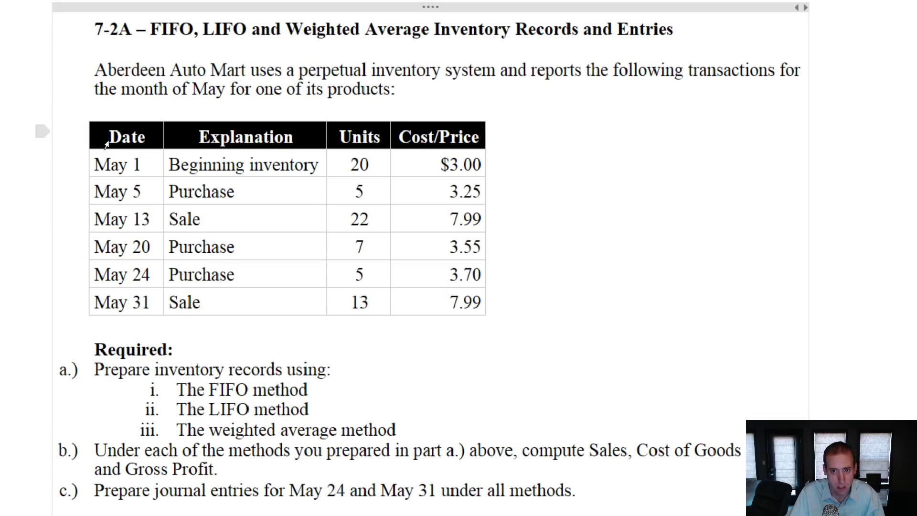
key("alt+Tab")
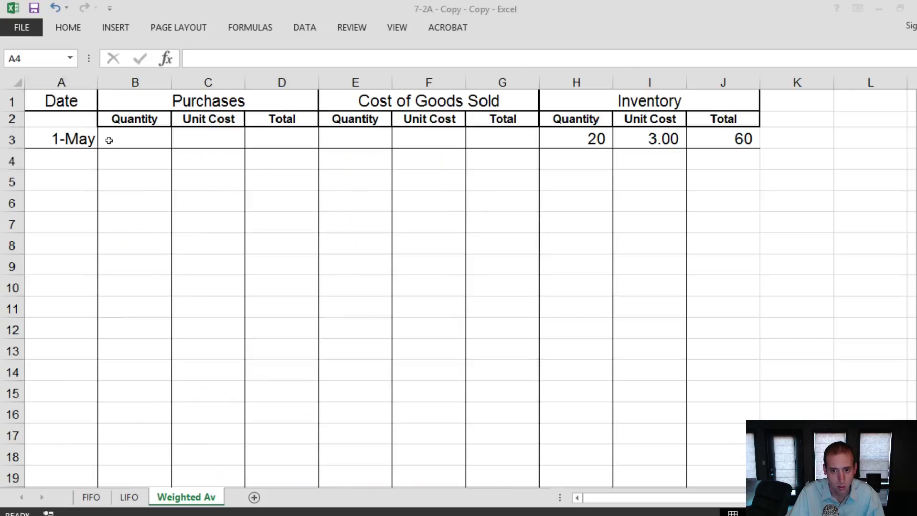
- Enter the May 5 purchase of 5 units at 3.25 with total =B4*C4
type("May 5")
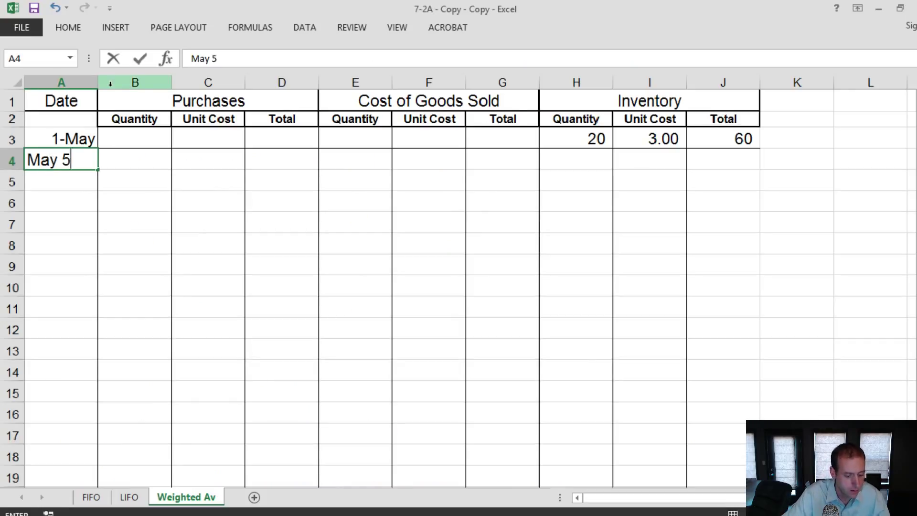
key("Tab")
type("5")
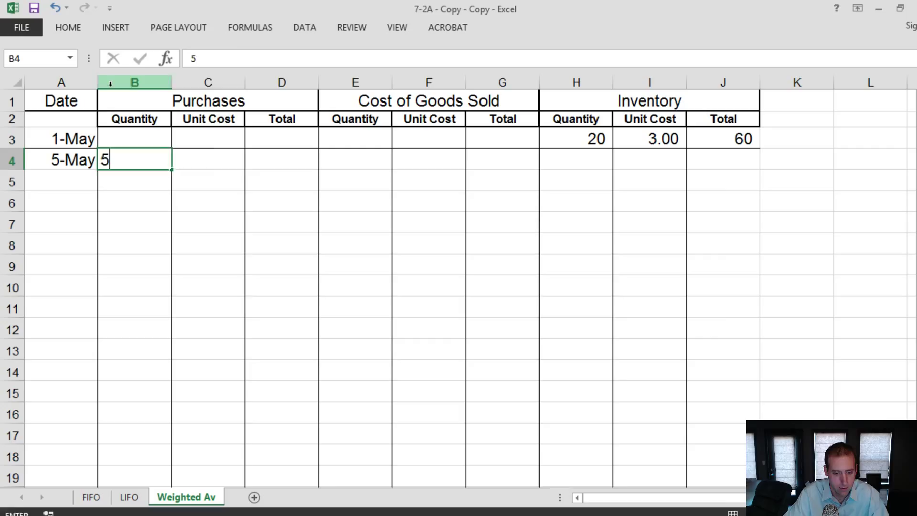
key("Tab")
type("3.25")
key("Tab")
type("=")
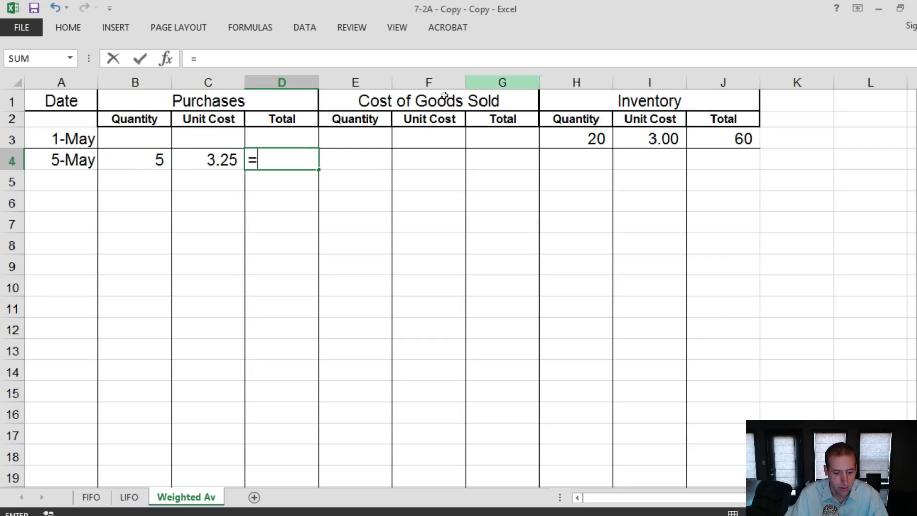
left_click(163, 164)
type("*")
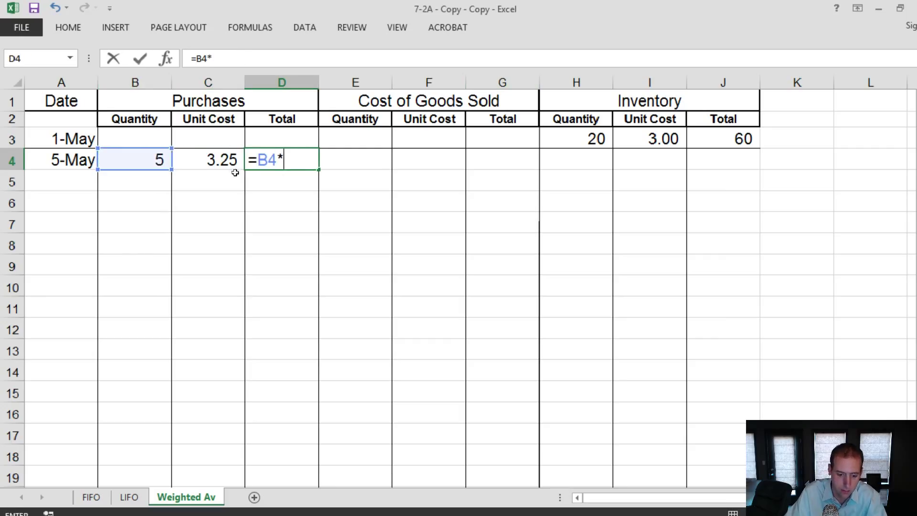
left_click(234, 162)
key("Return")
- Show the purchase Total column with two decimals, displaying 16.25
left_click(281, 161)
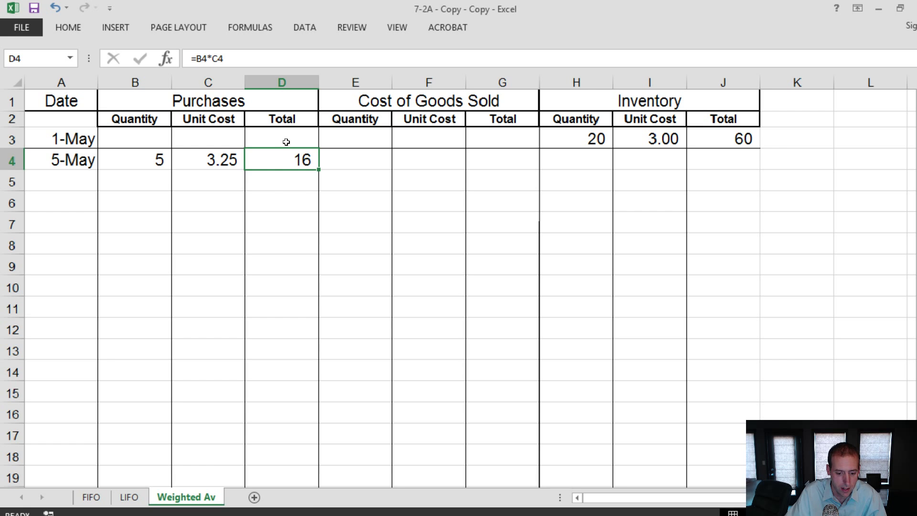
left_click_drag(286, 142, 300, 475)
scroll(233, 208, "up", 3)
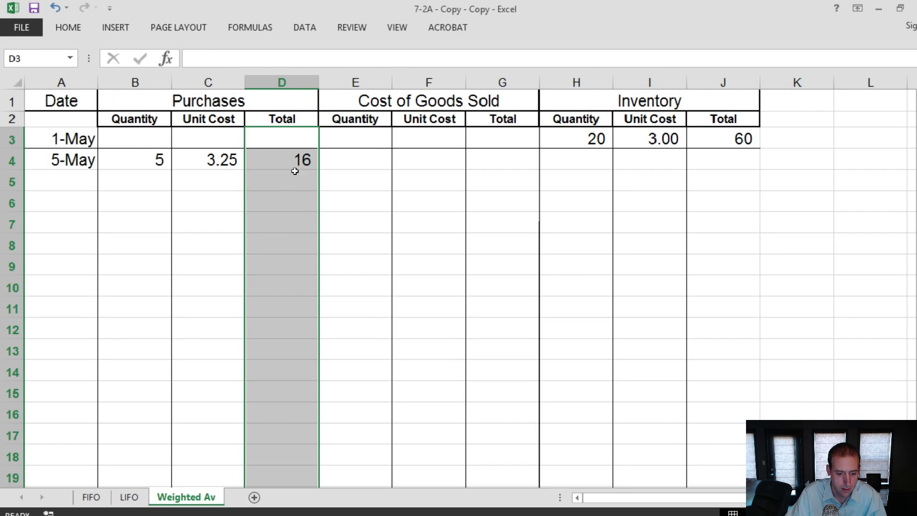
left_click(72, 26)
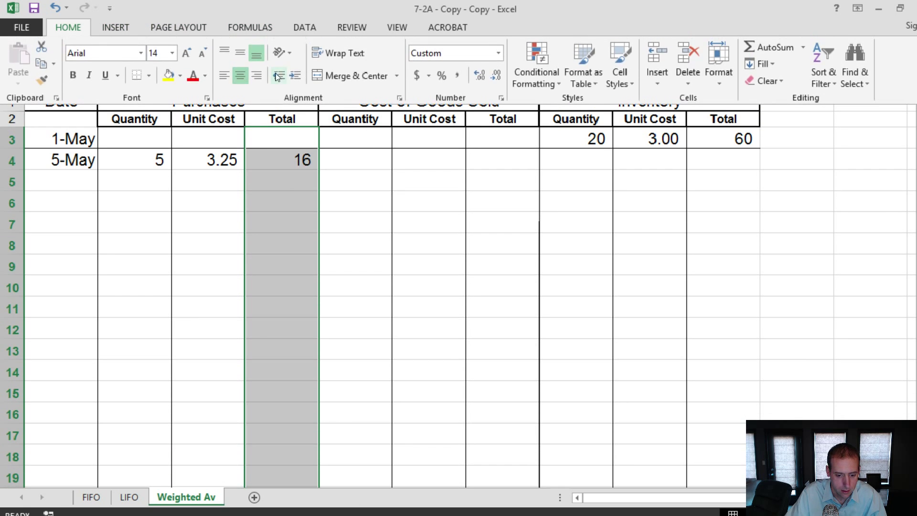
left_click(487, 76)
left_click(487, 76)
left_click(571, 172)
- Enter the first inventory layer in row 4: 20 units at 3 totalling 60
left_click(583, 167)
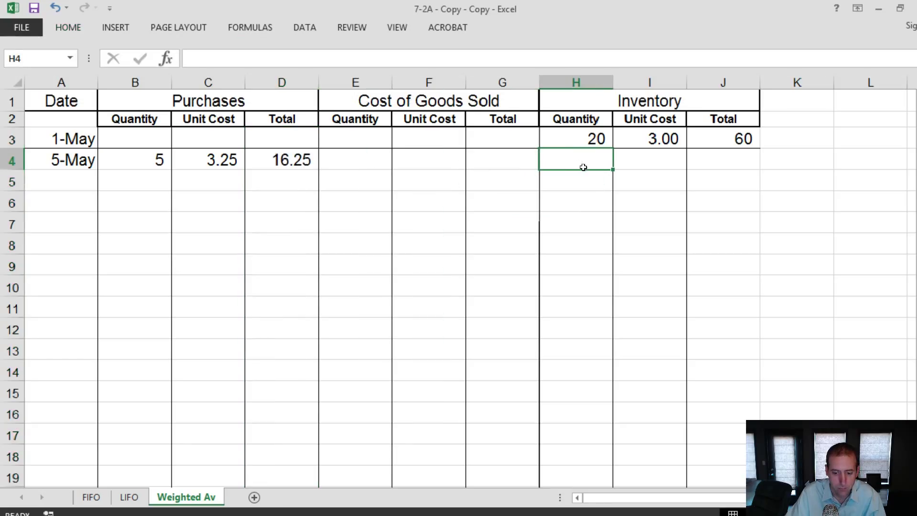
type("20")
key("Tab")
type("3")
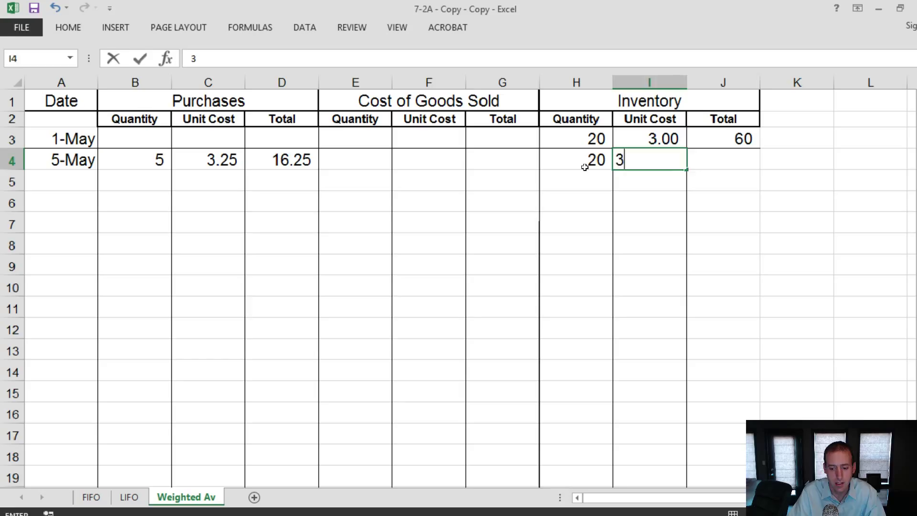
key("Tab")
type("60")
key("Return")
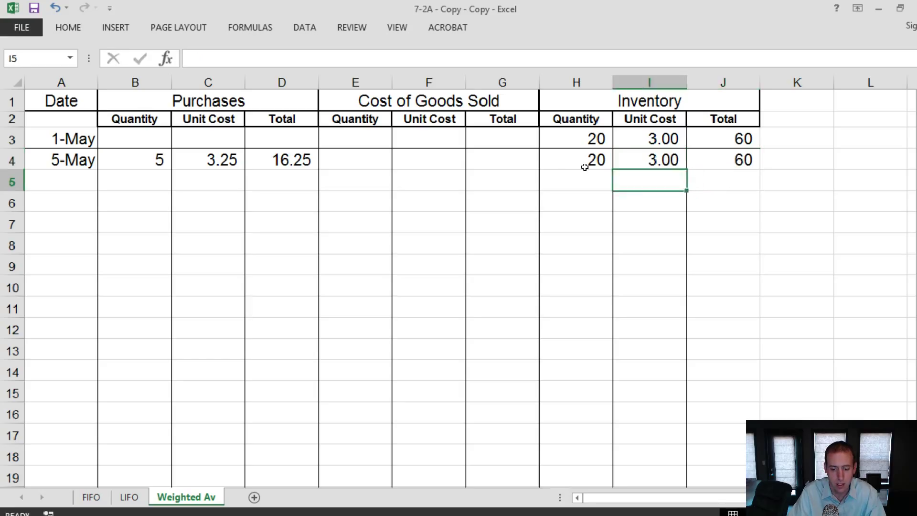
- Enter the second inventory layer in row 5: 5 units at 3.25 totalling 16.25
key("Left")
type("5")
key("Tab")
type("3.2")
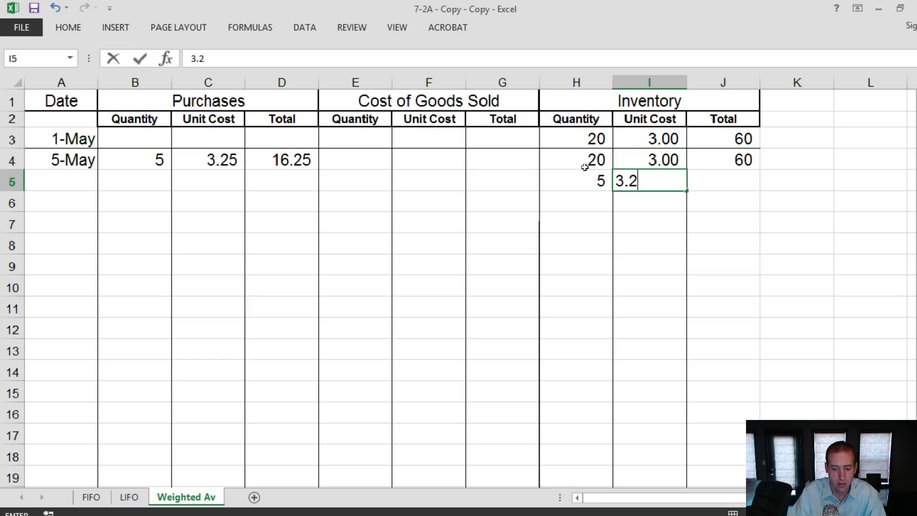
type("5")
key("Tab")
type("16.25")
key("Return")
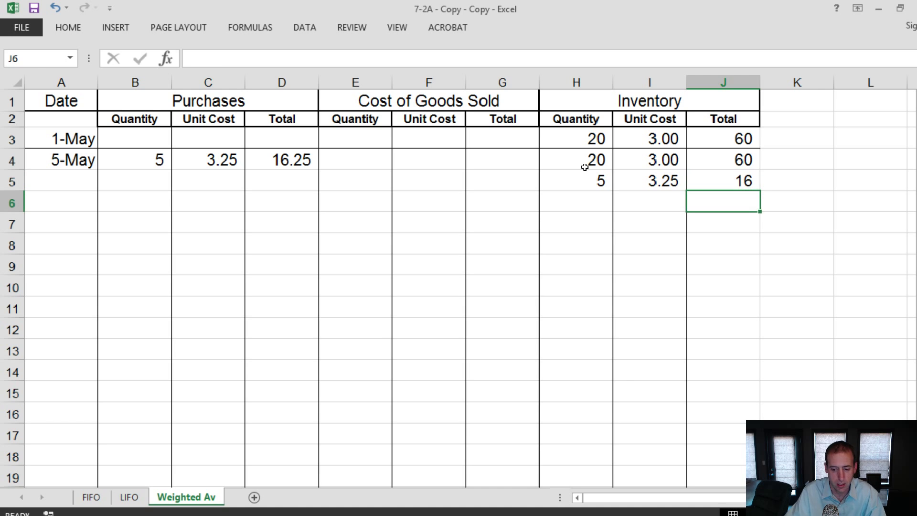
- Show the inventory Total column J with two decimals
left_click_drag(724, 139, 724, 485)
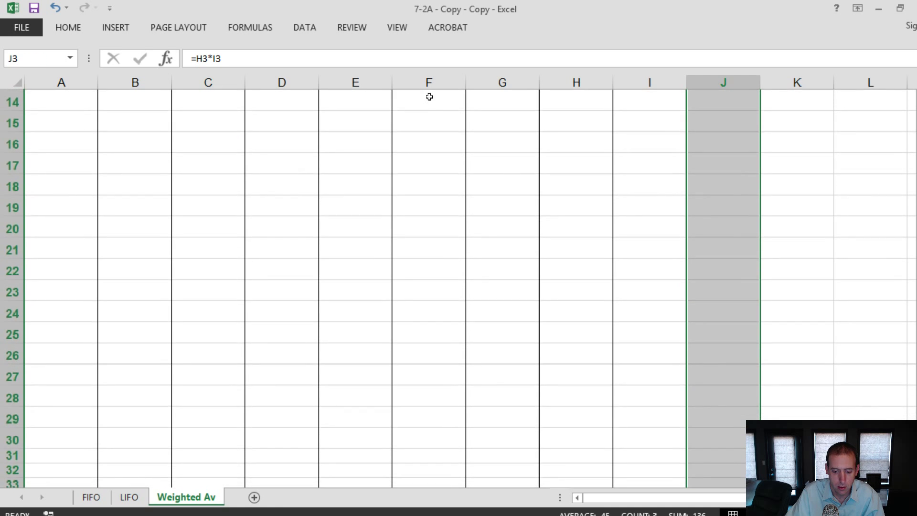
scroll(428, 191, "up", 5)
left_click(66, 27)
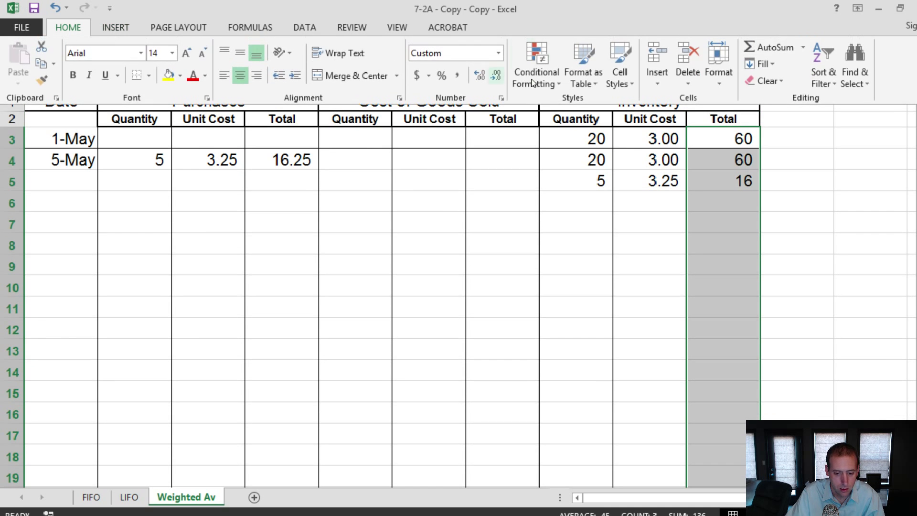
left_click(483, 76)
left_click(484, 76)
left_click(447, 213)
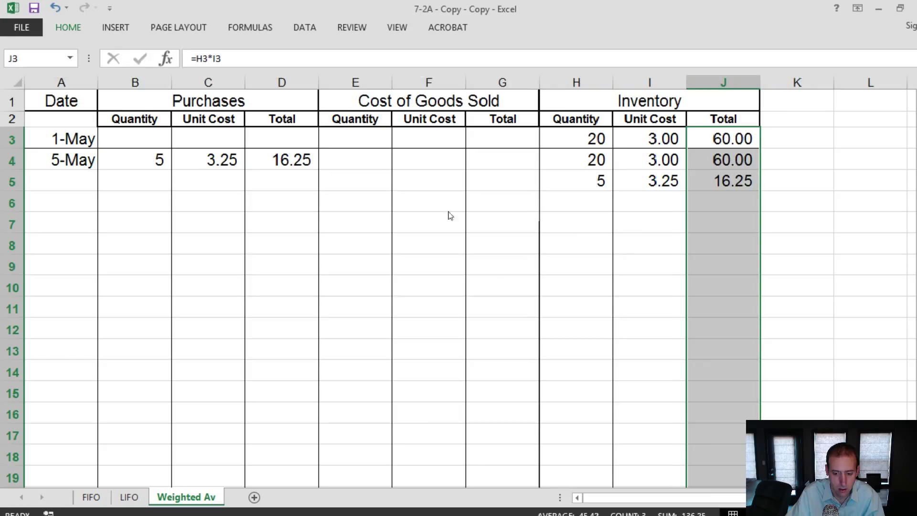
left_click(444, 205)
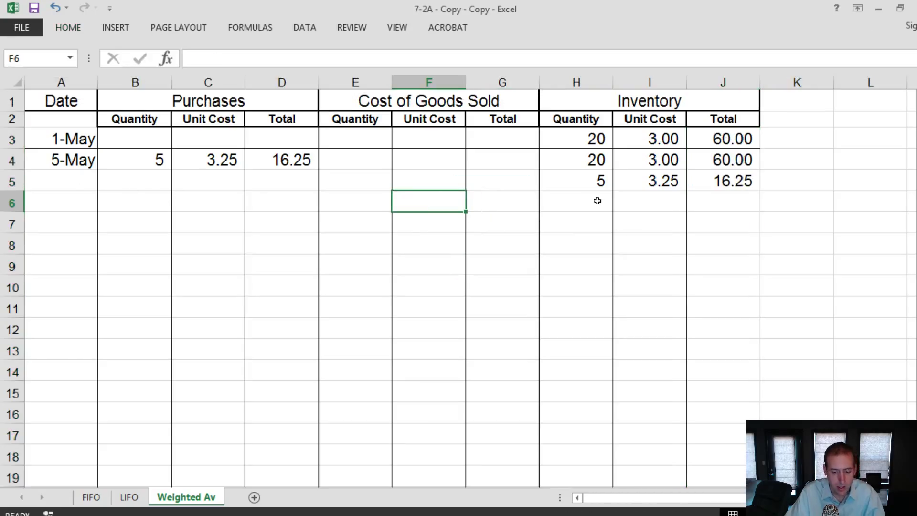
- Underline the 5 units in H5 and the 16.25 total in J5
left_click(583, 184)
key("ctrl+u")
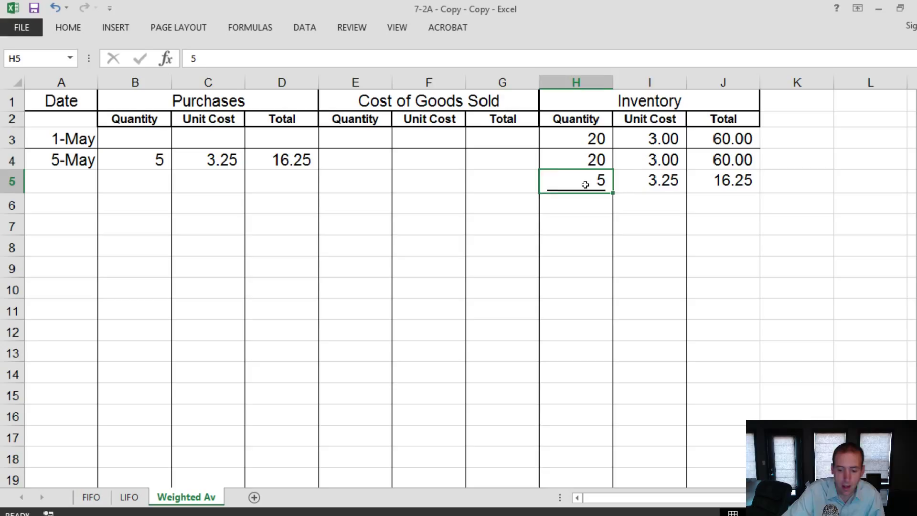
key("Right")
key("Right")
key("ctrl+u")
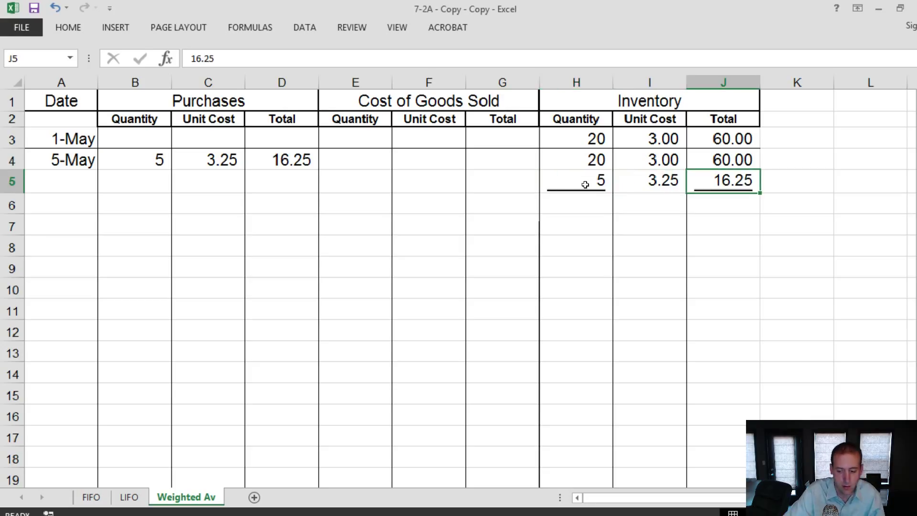
- Total the quantity in H6 with =H4+H5, giving 25 units
key("Down")
key("Left")
key("Left")
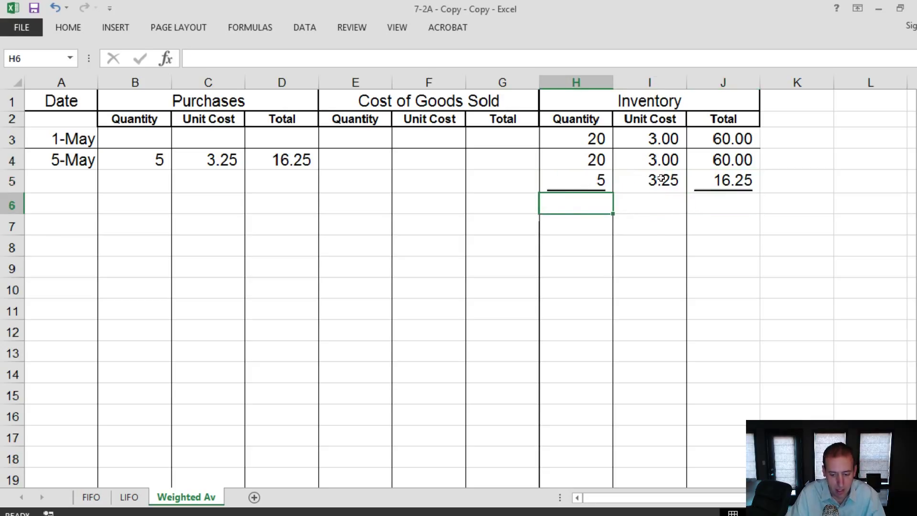
type("=")
left_click(596, 161)
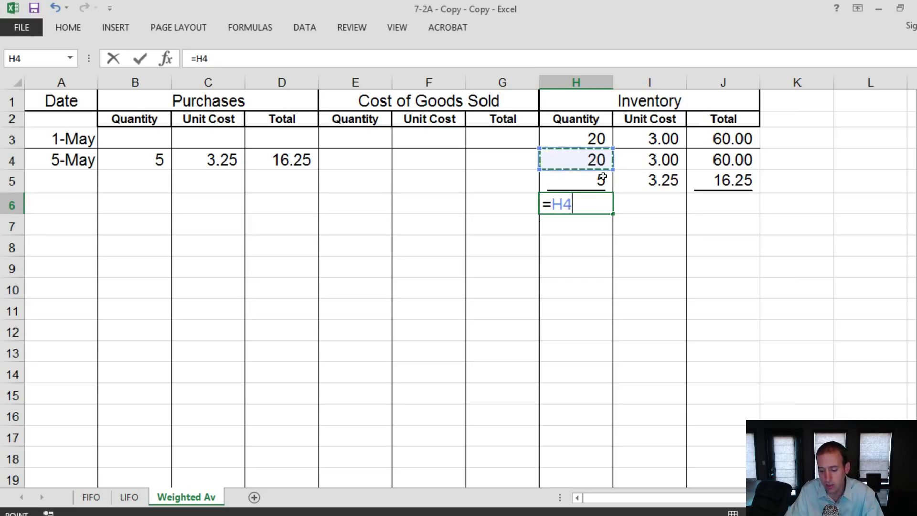
type("+")
left_click(603, 178)
key("Return")
- Total the inventory cost in J6 with =J4+J5, giving 76.25
left_click(706, 205)
type("=")
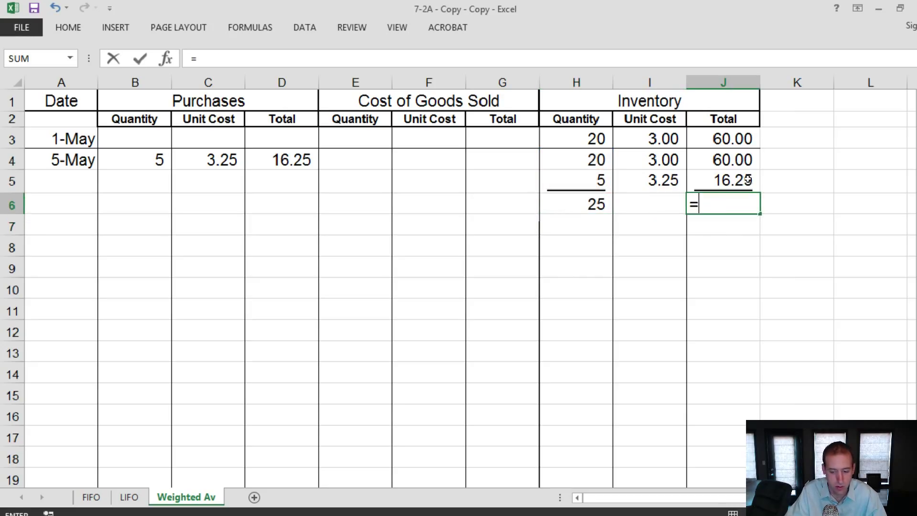
left_click(735, 161)
type("+")
left_click(738, 188)
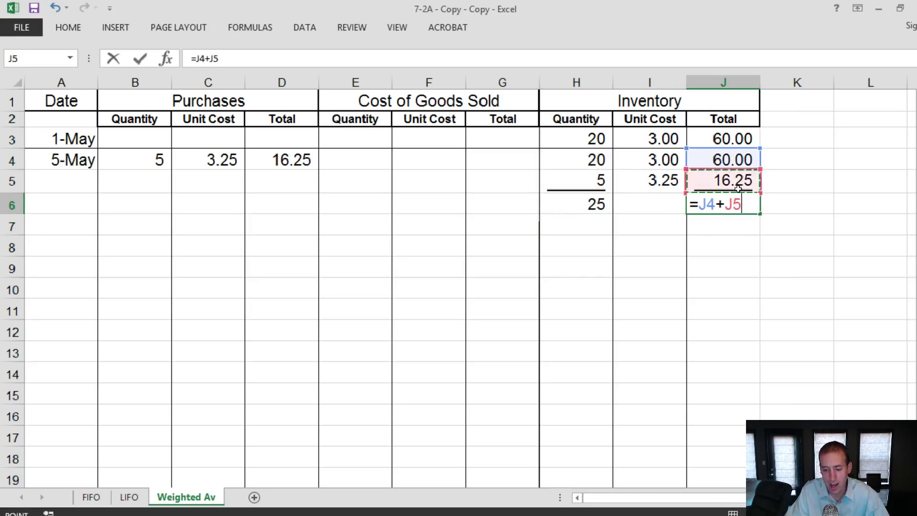
key("Return")
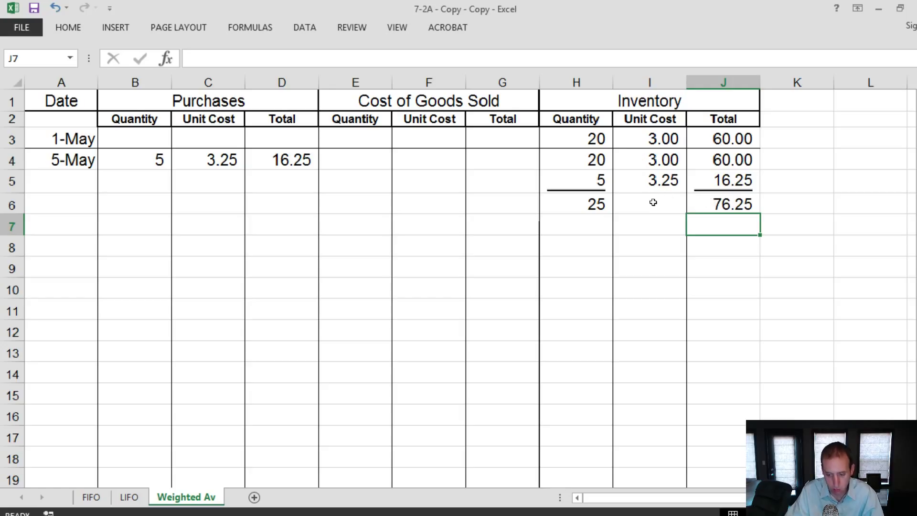
- Compute the weighted average unit cost in I6 as =J6/H6, giving 3.05
left_click(672, 200)
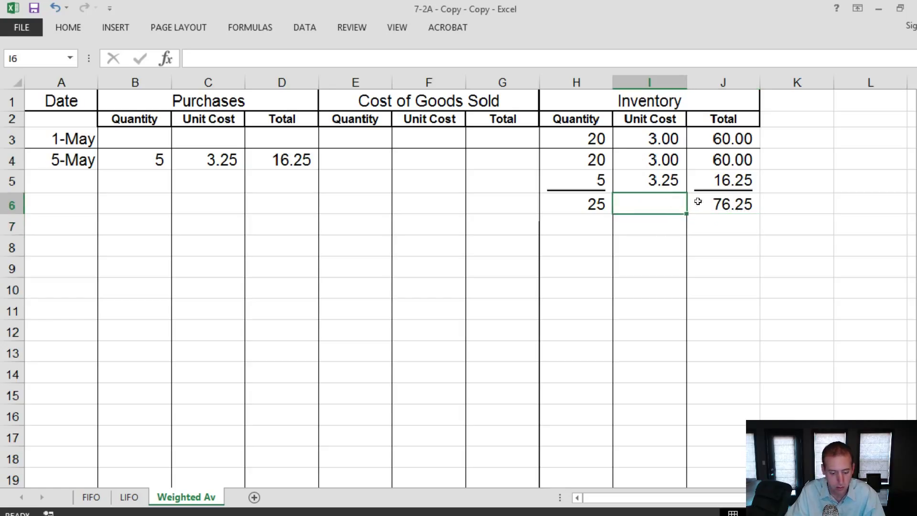
type("=")
left_click(737, 206)
type("/")
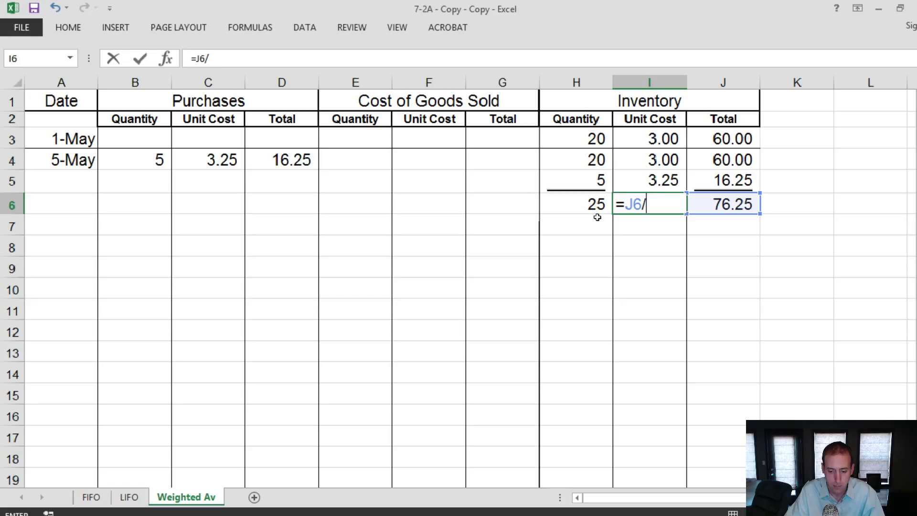
left_click(597, 210)
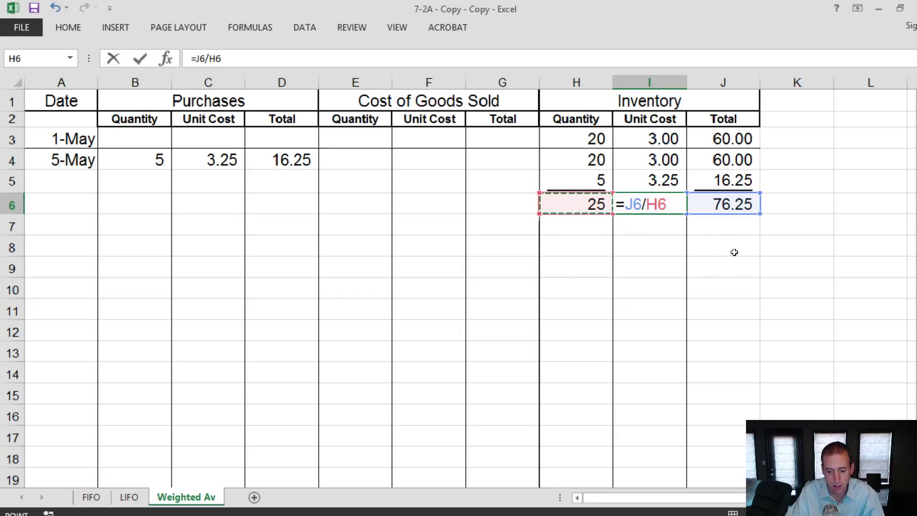
key("Return")
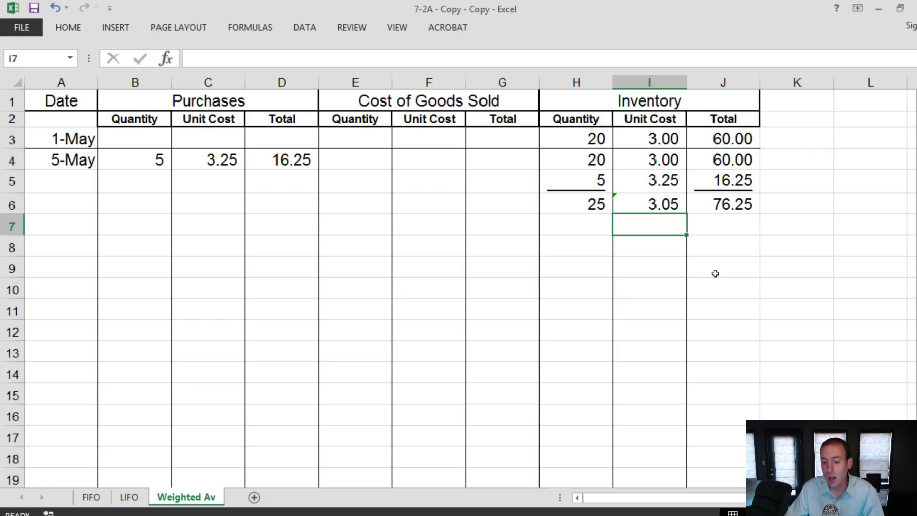
- Review the row 4–6 values, then select A6:J6 for a bottom border
left_click(654, 164)
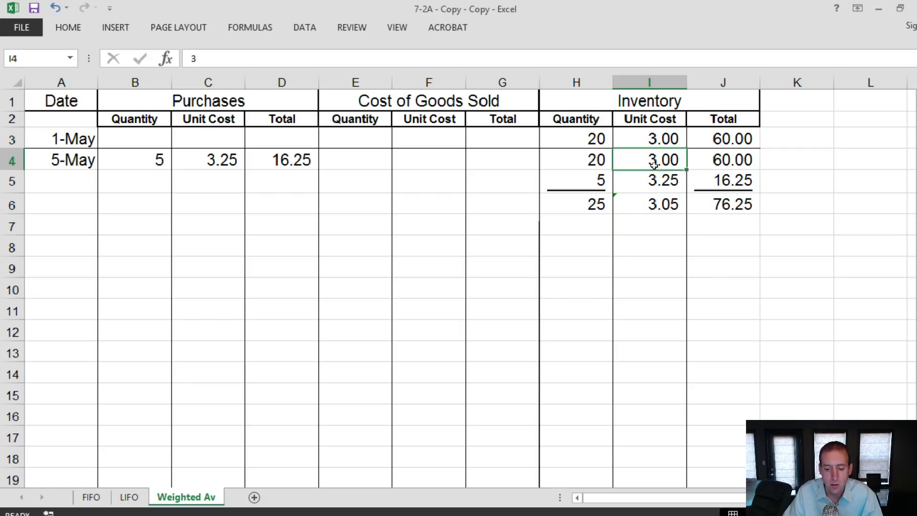
left_click(610, 187)
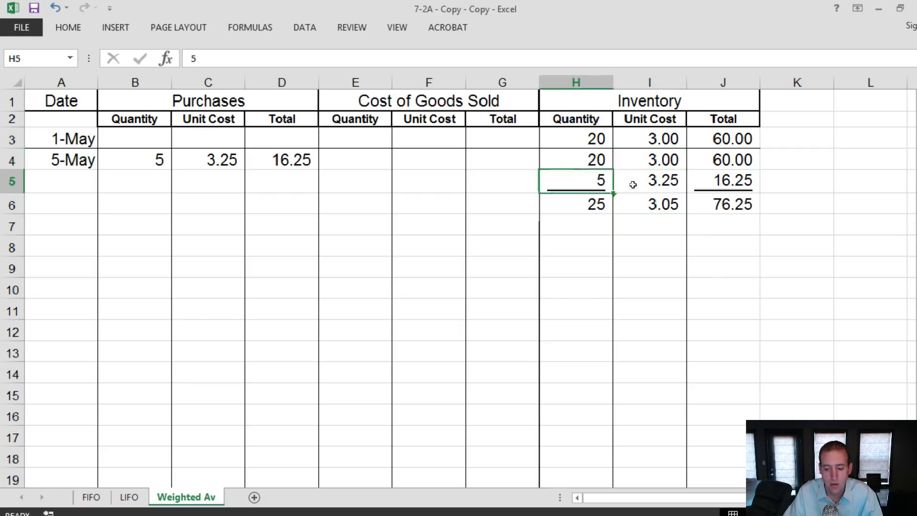
left_click(645, 183)
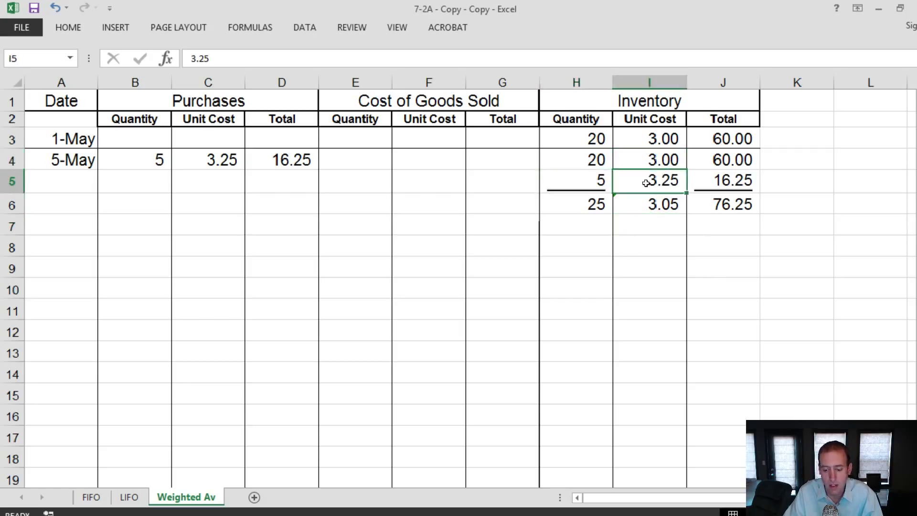
left_click(660, 210)
left_click(579, 250)
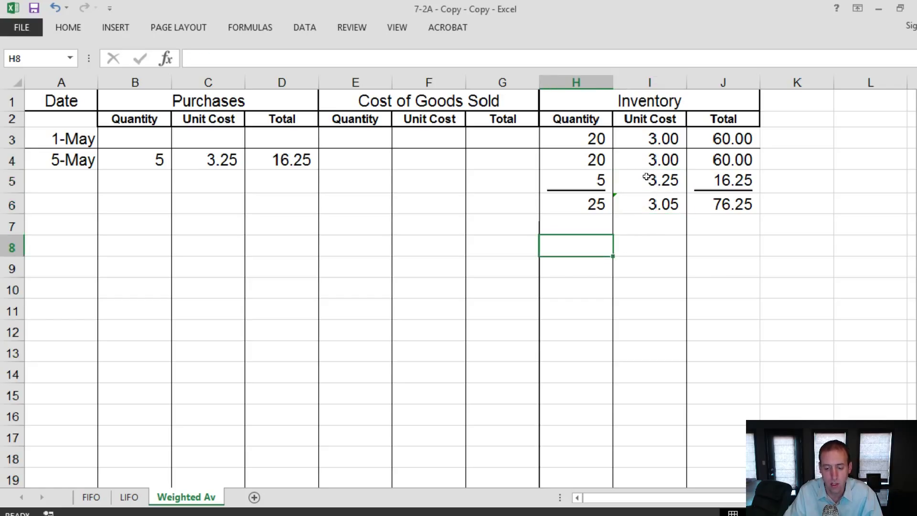
left_click_drag(741, 211, 89, 204)
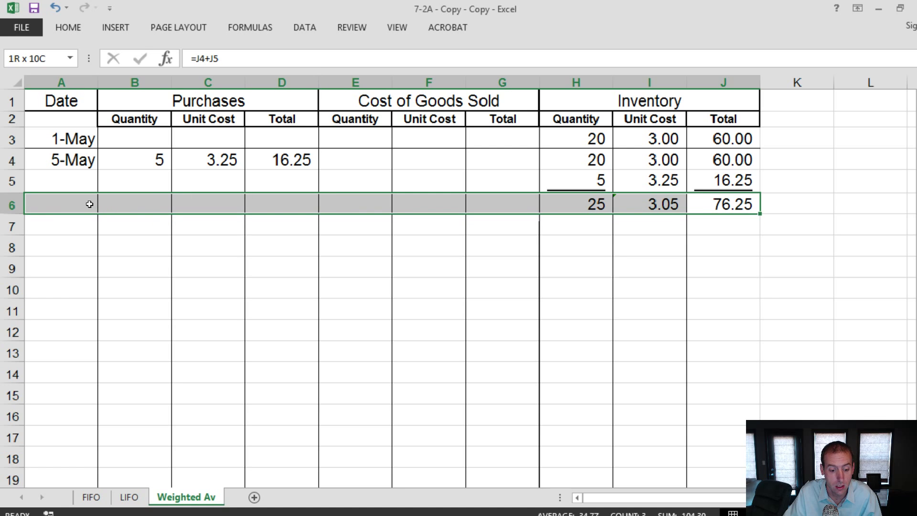
left_click(60, 21)
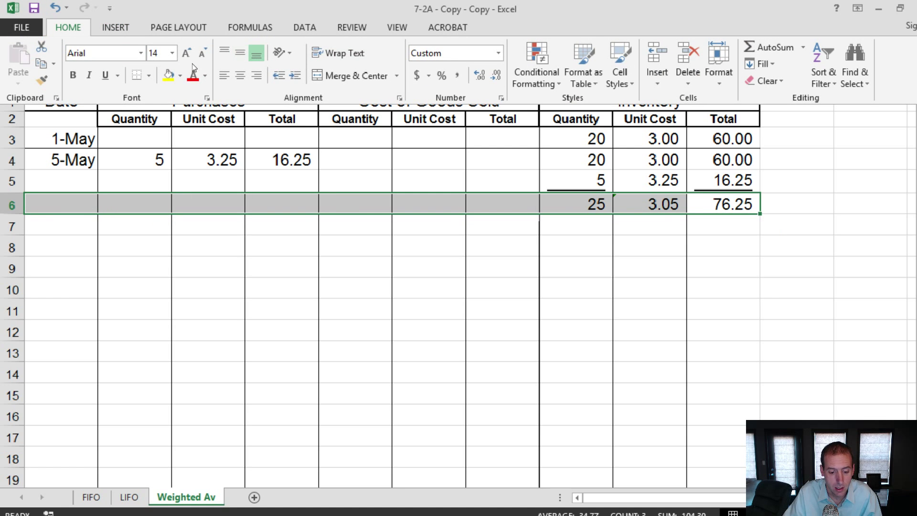
left_click(257, 163)
left_click(459, 236)
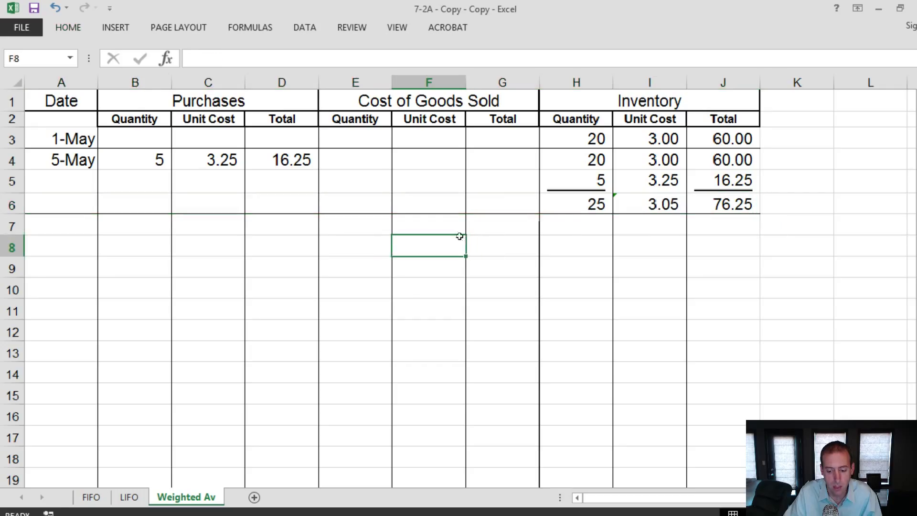
left_click(75, 223)
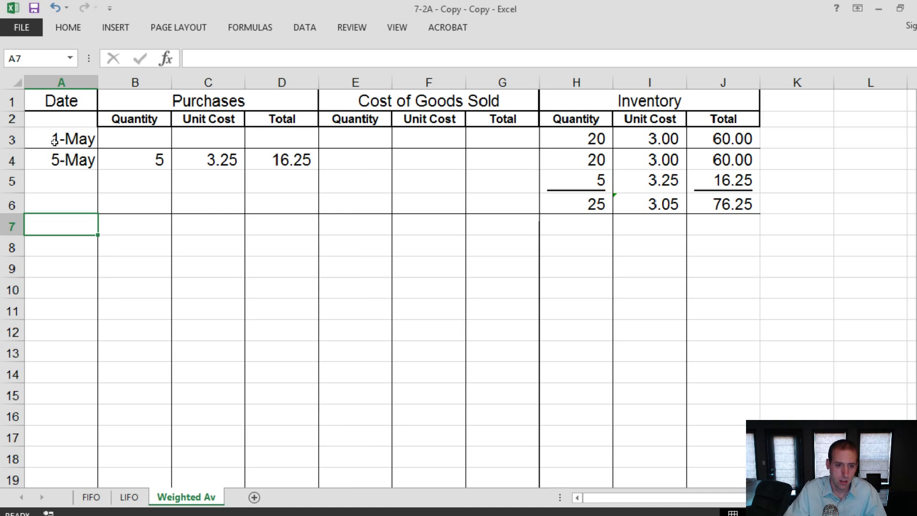
- Check the next transaction and date row 7 as May 13, correcting May 12
key("alt+Tab")
key("alt+Tab")
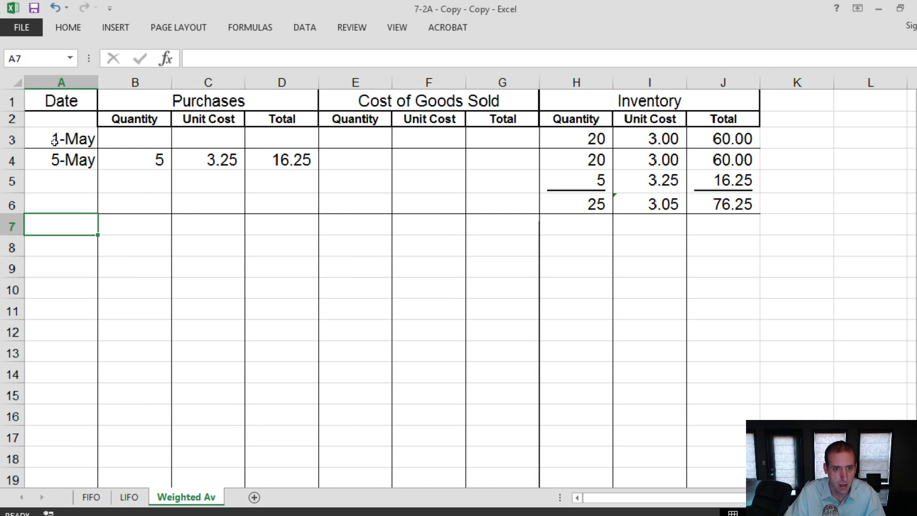
type("May 12")
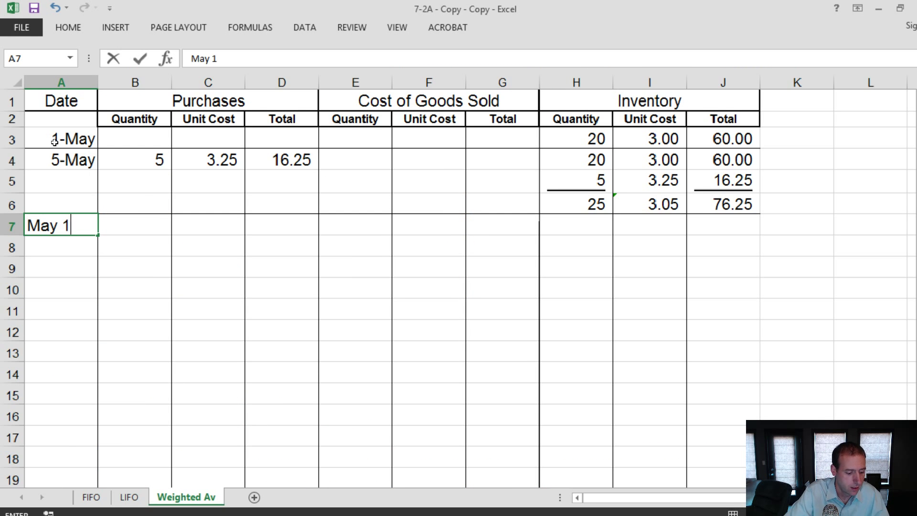
key("Tab")
key("shift+Tab")
type("May 13")
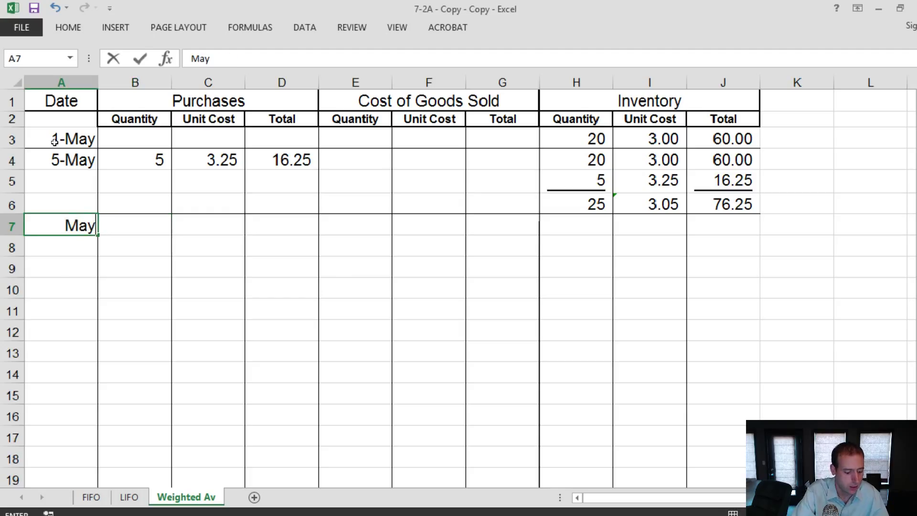
key("Tab")
key("Tab")
key("Tab")
- Record 22 units sold at 3.05 with cost of goods sold =E7*F7 (67.10)
key("Tab")
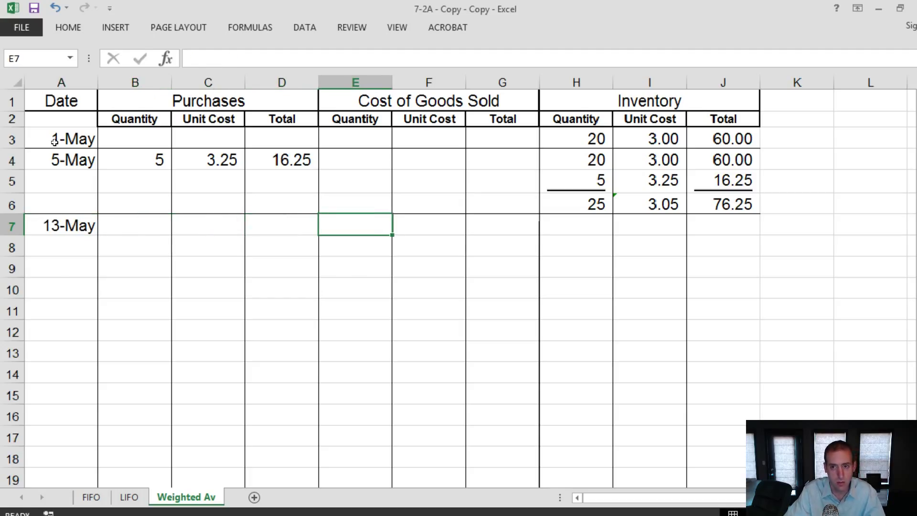
type("22")
key("Tab")
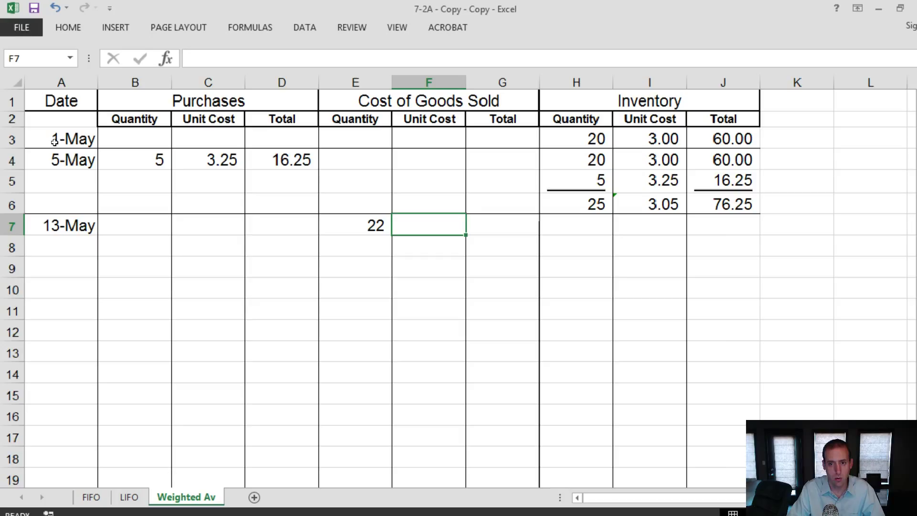
type("3.05")
key("Tab")
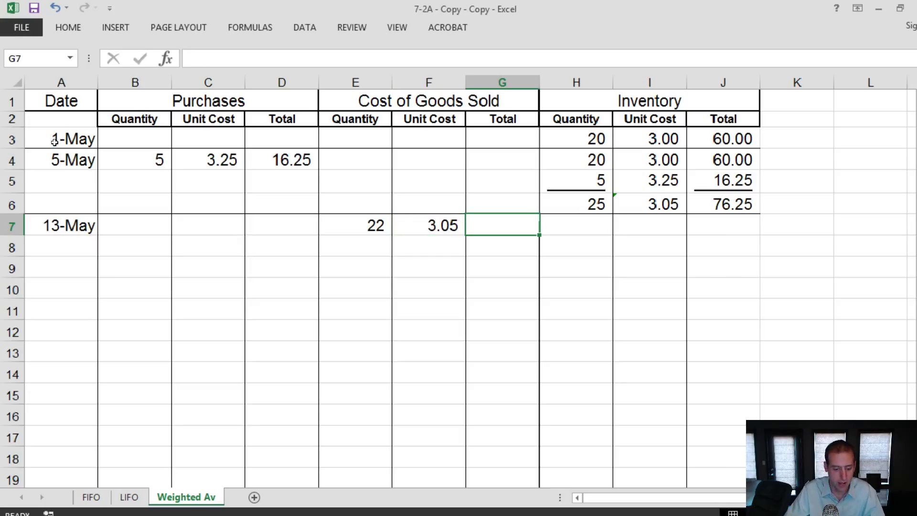
type("=")
left_click(348, 232)
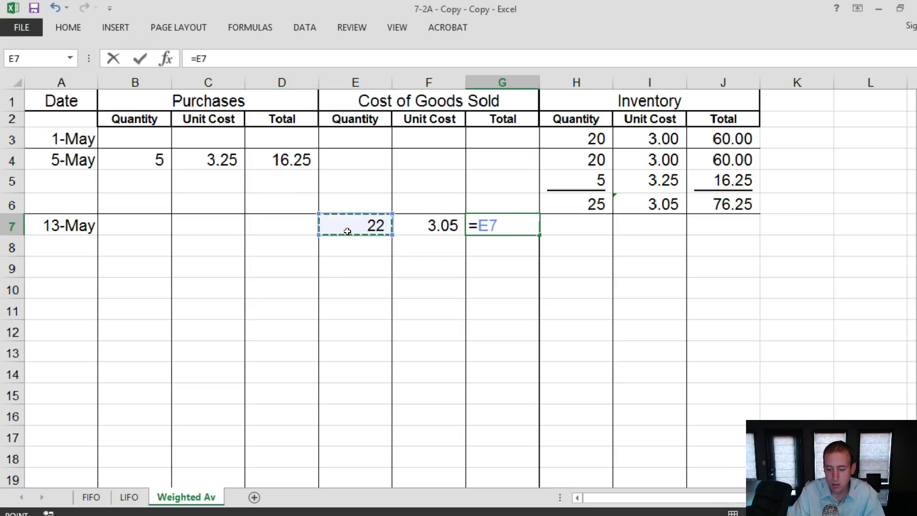
type("*")
left_click(399, 225)
key("Tab")
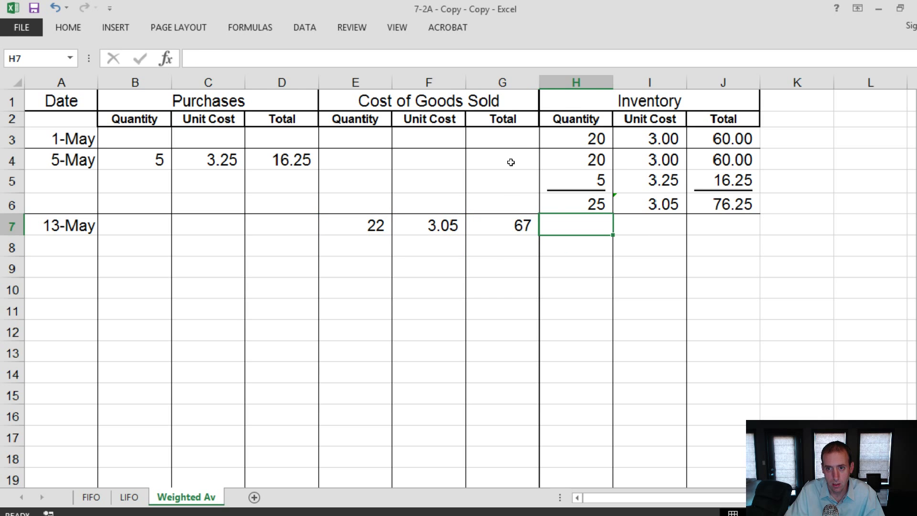
left_click_drag(505, 139, 506, 462)
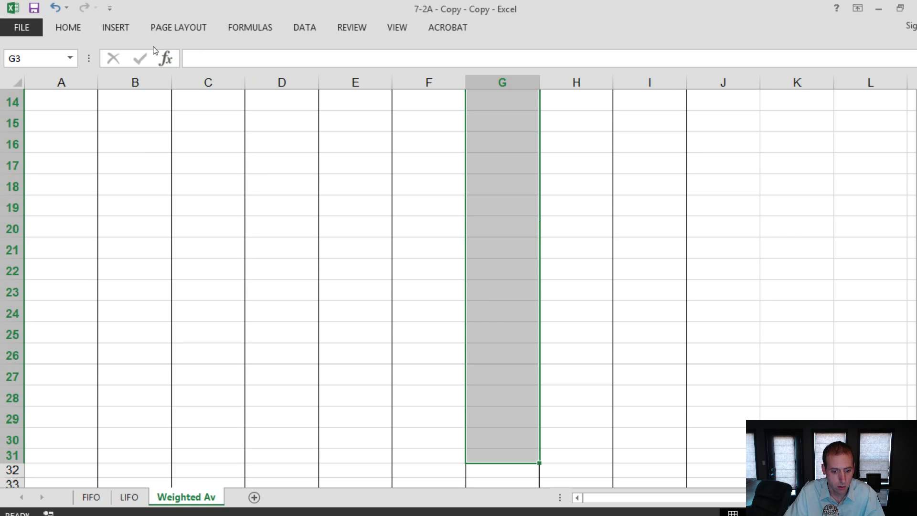
left_click(68, 28)
scroll(577, 182, "up", 4)
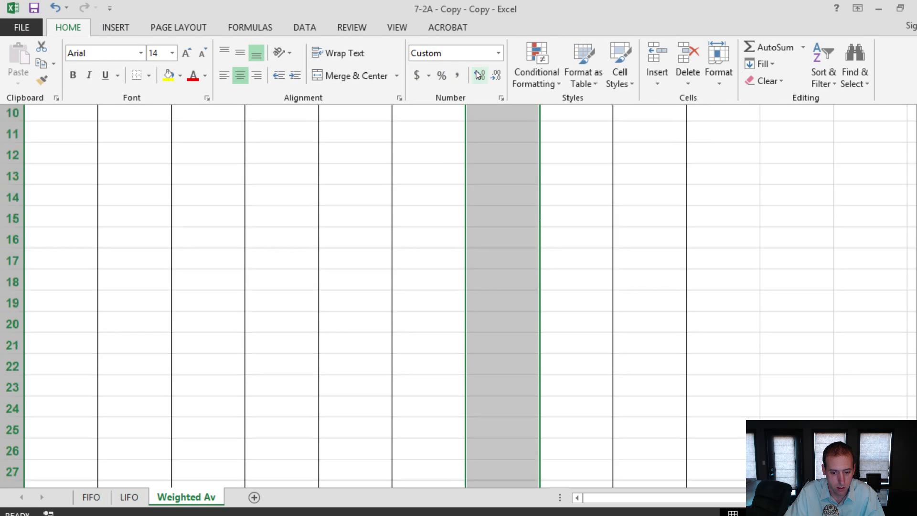
- Enter the remaining inventory of 3 units at 3.05 with a total formula in J7
mouse_move(594, 222)
left_mouse_down()
mouse_move(615, 236)
mouse_move(592, 231)
left_mouse_up()
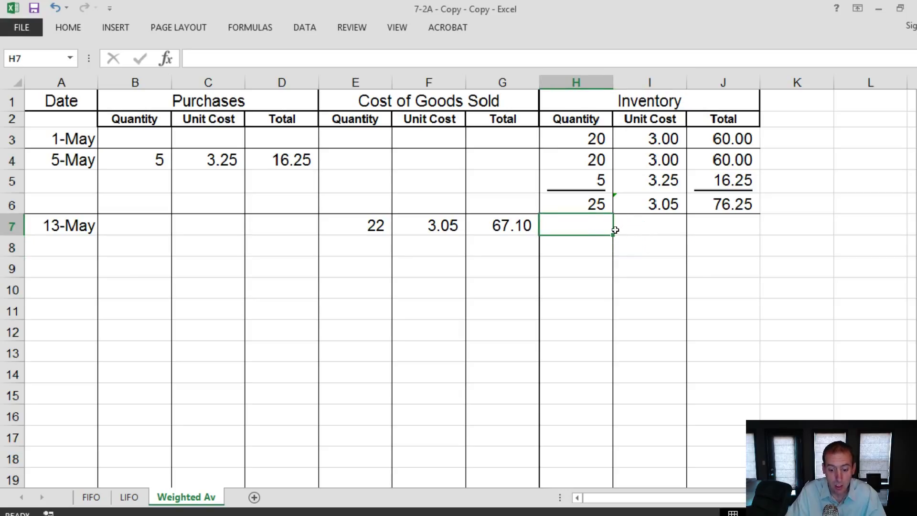
type("3")
key("Tab")
type("3.05")
key("Tab")
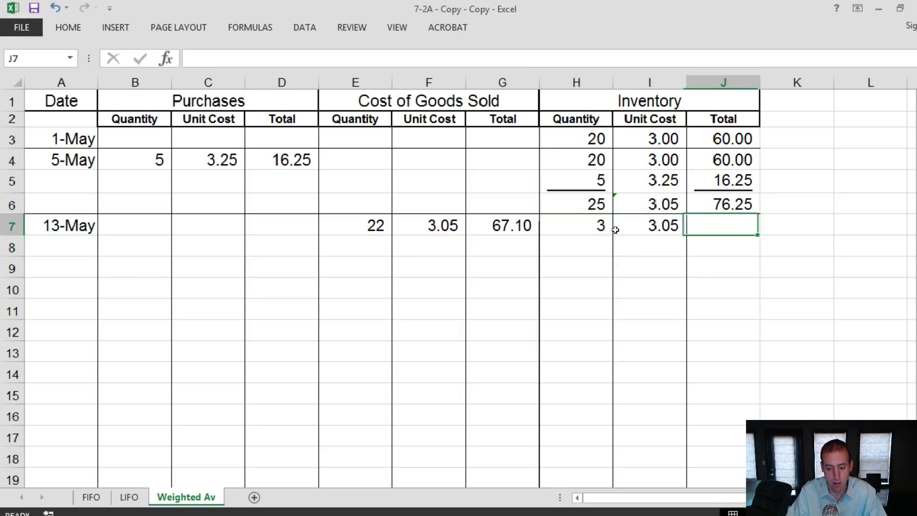
type("=")
left_click(606, 232)
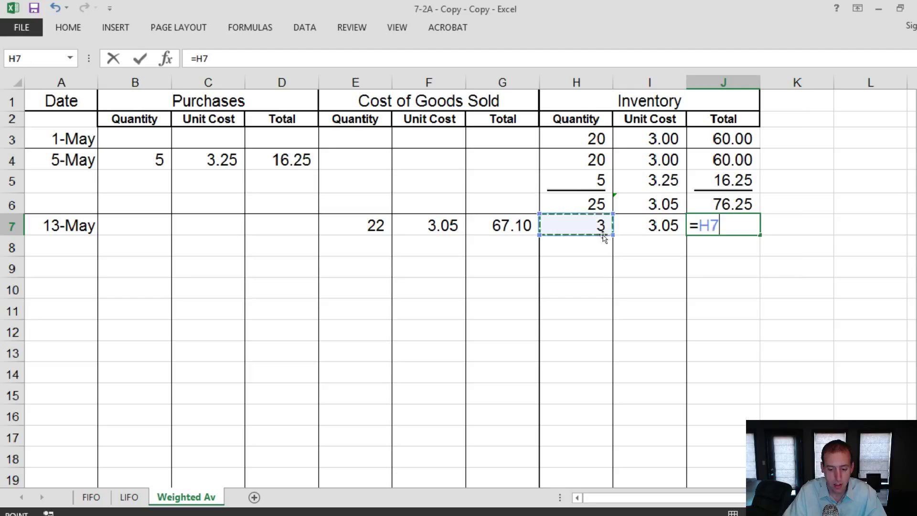
type("*")
left_click(667, 239)
key("Return")
- Replace the J7 remaining inventory total with 9.15
left_click(691, 226)
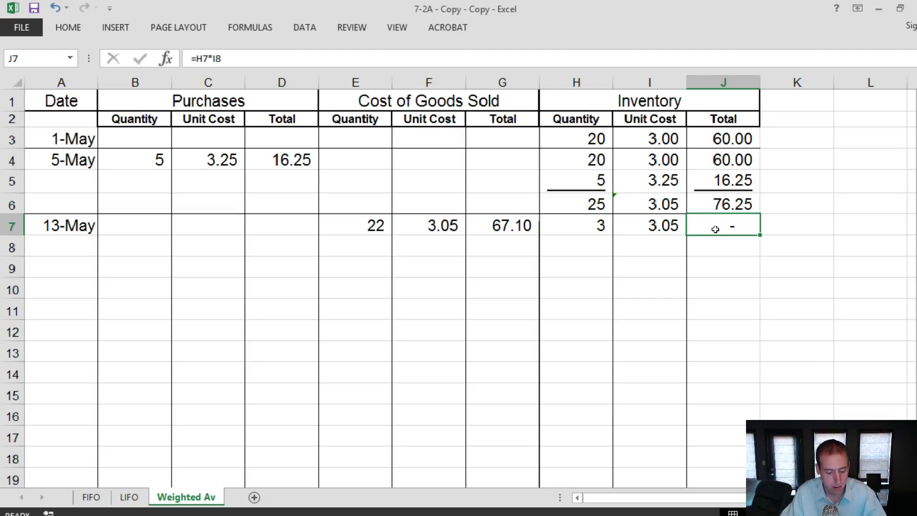
type("9.15")
key("Return")
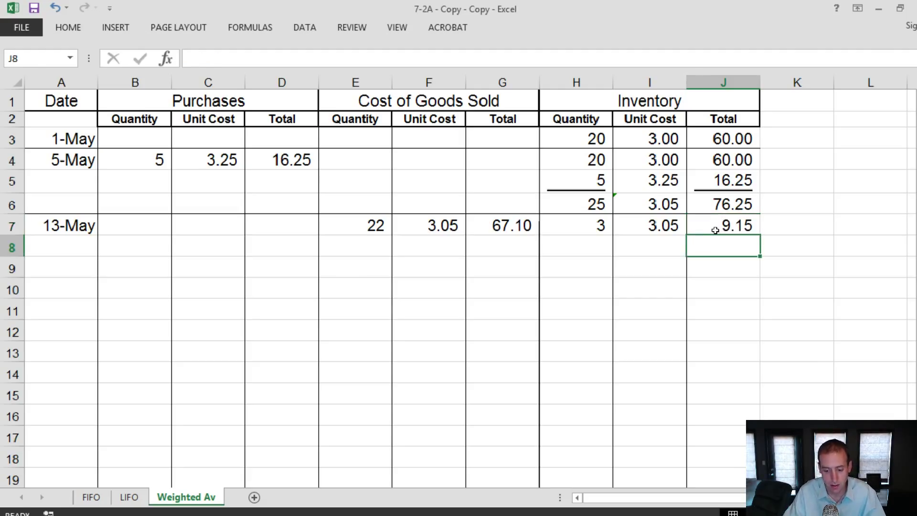
key("Up")
- Rule a bottom border under A7:J7, then check the problem for the next transaction
left_click_drag(697, 228, 58, 225)
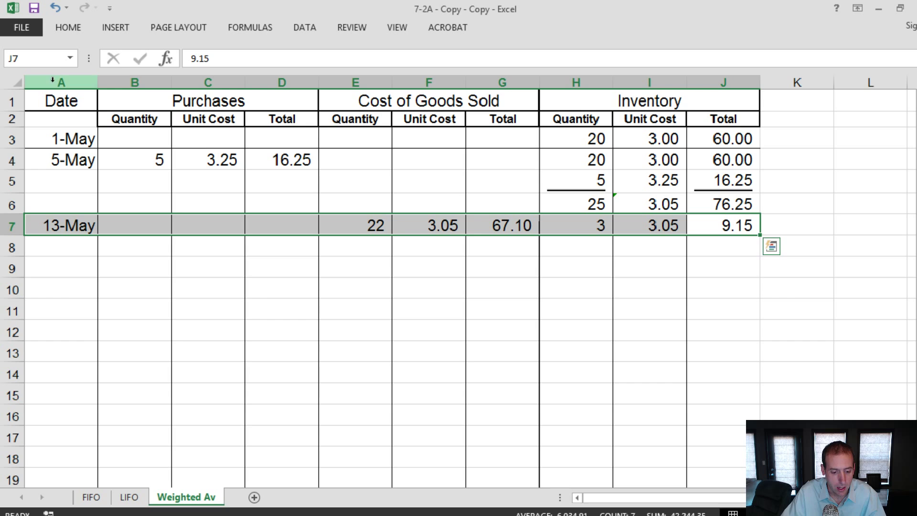
left_click(78, 28)
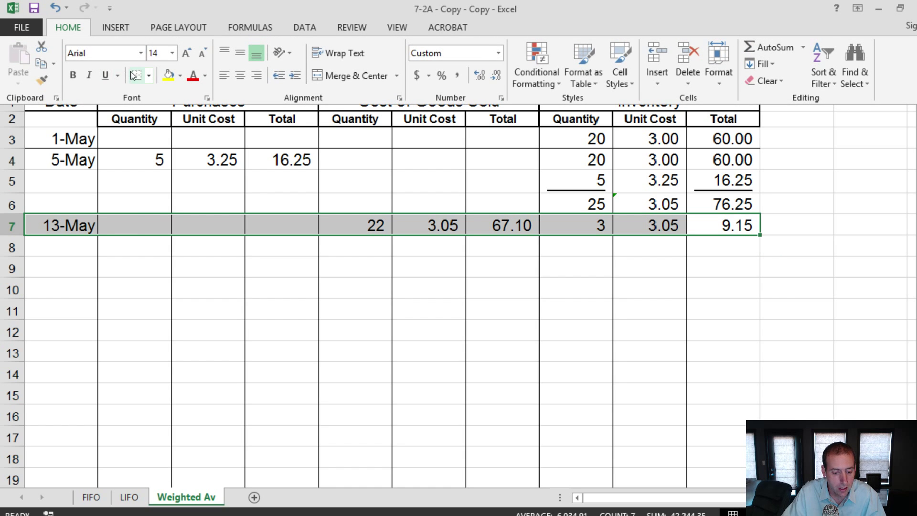
left_click(72, 240)
left_click(78, 249)
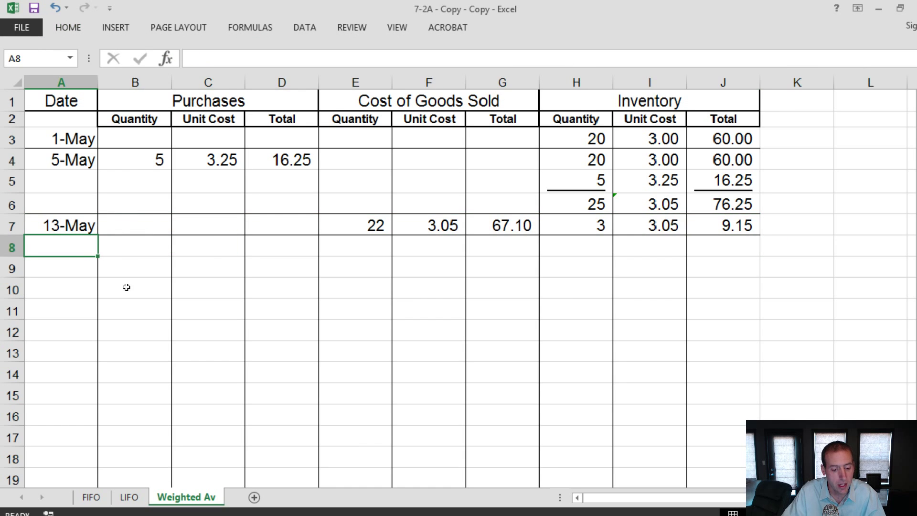
key("alt+Tab")
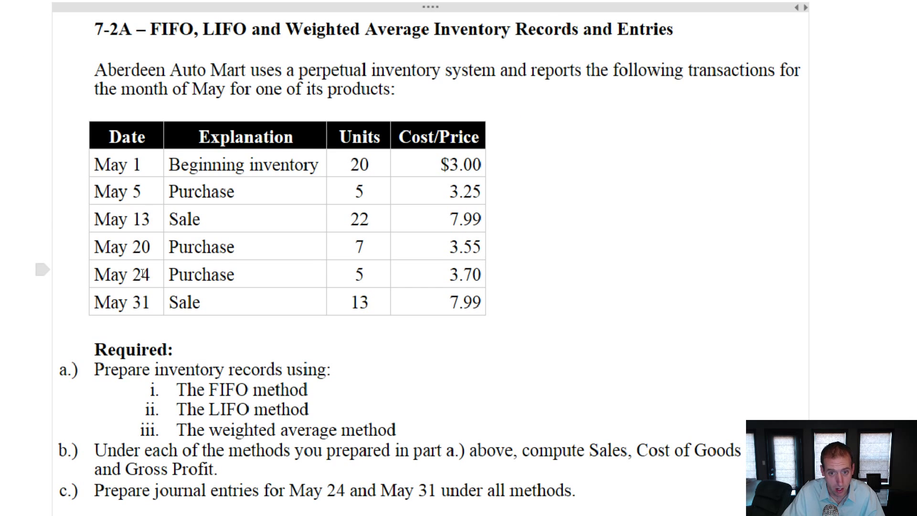
key("alt+Tab")
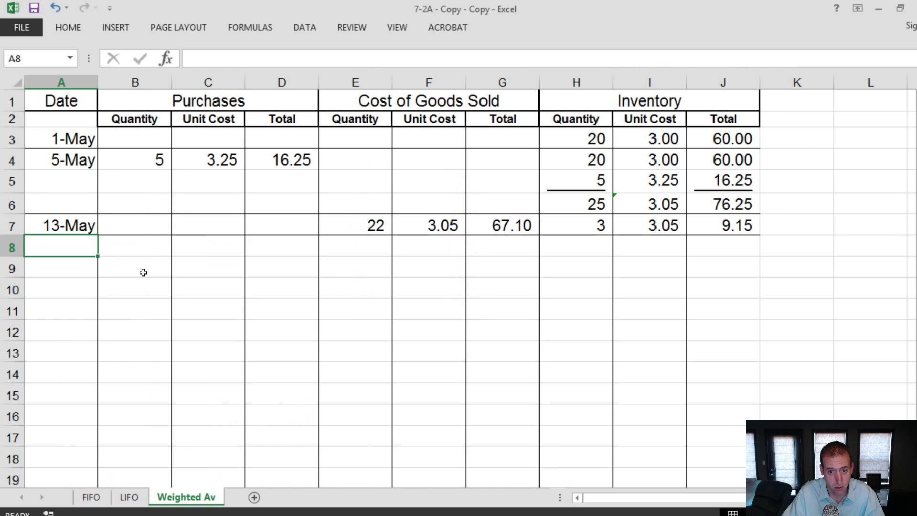
- Enter the 20-May purchase of 7 units at 3.55 with total =B8*C8 (24.85)
type("May ")
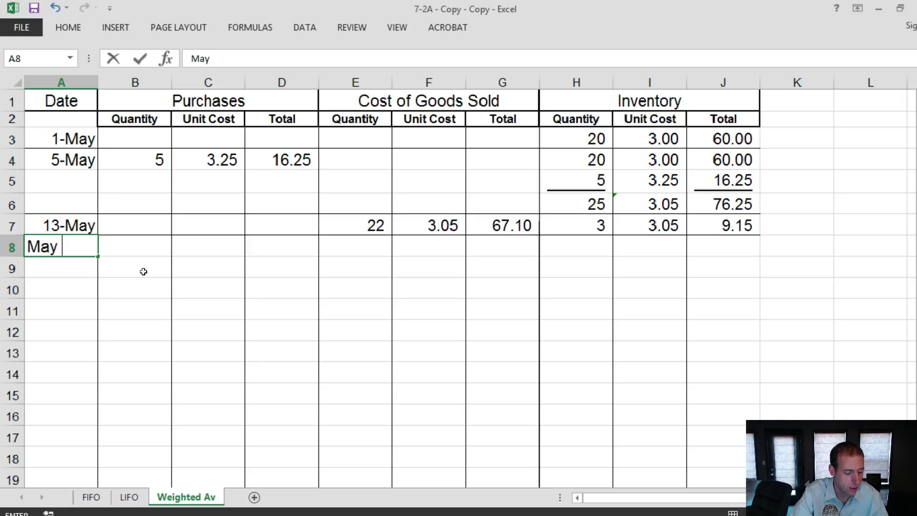
type("20")
key("Return")
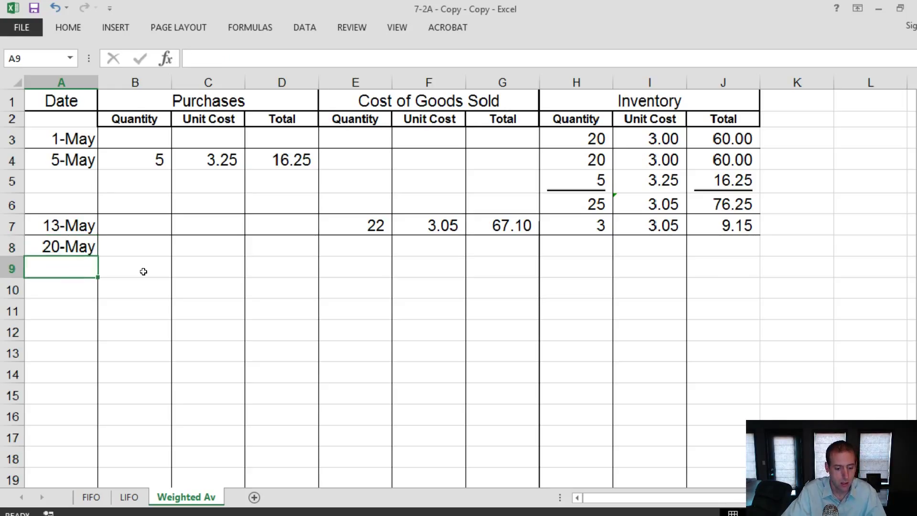
key("Right")
key("Up")
type("7")
key("Tab")
type("3.55")
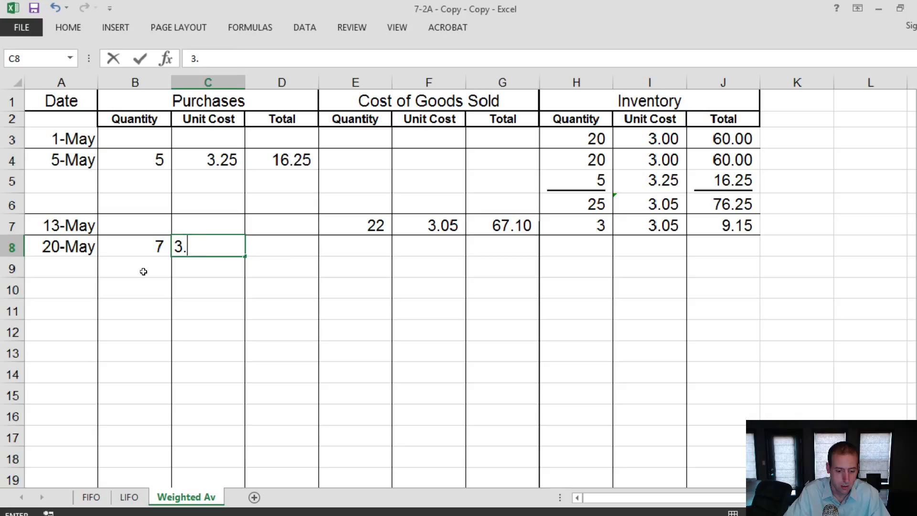
key("Tab")
type("=")
left_click(147, 246)
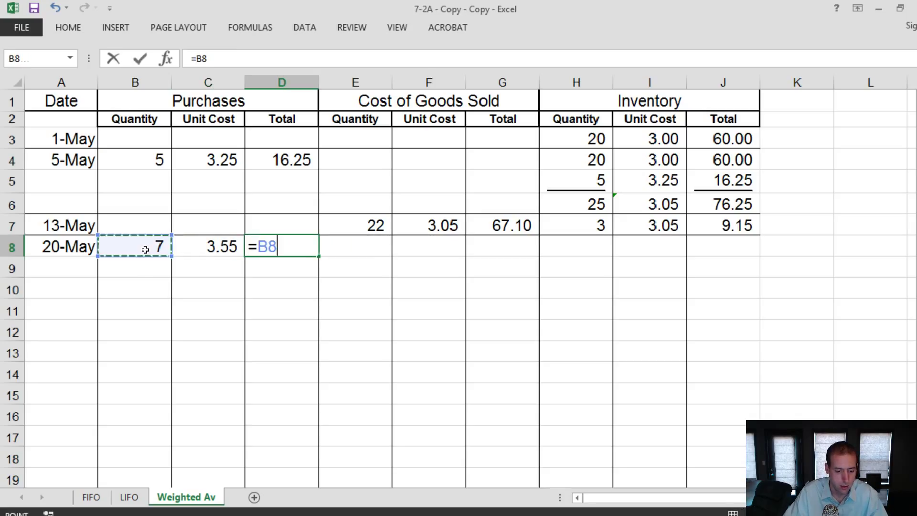
type("*")
left_click(213, 246)
key("Return")
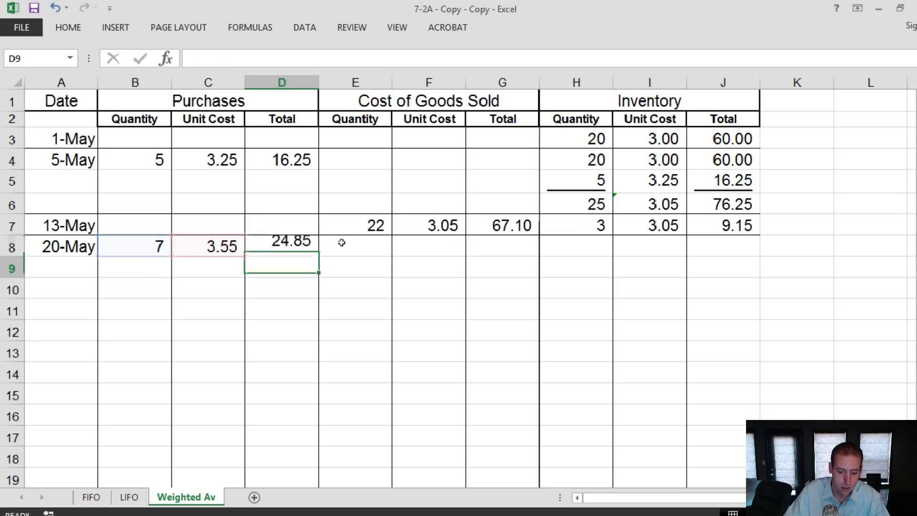
- List inventory layers: 3 at 3.05 (9.15) in row 8 and 7 at 3.55 (24.85) in row 9
left_click(555, 252)
type("3")
key("Tab")
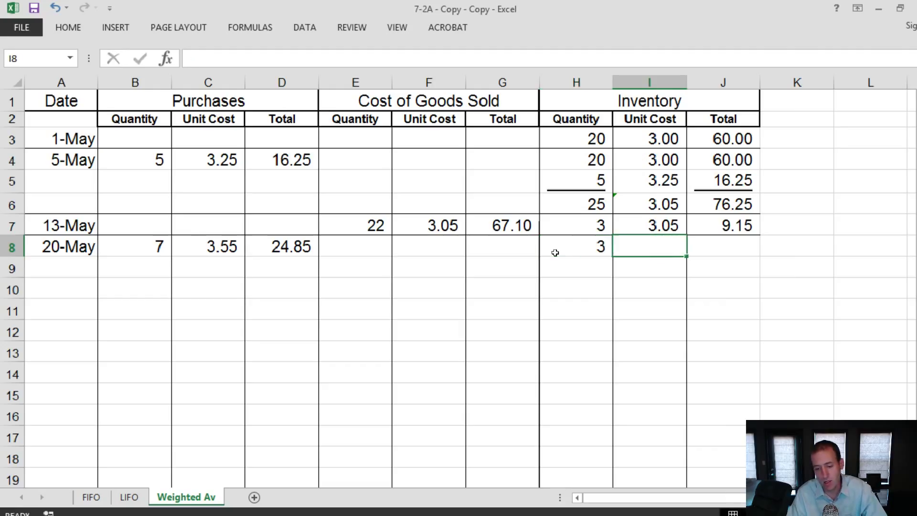
type("3.05")
key("Tab")
type("9")
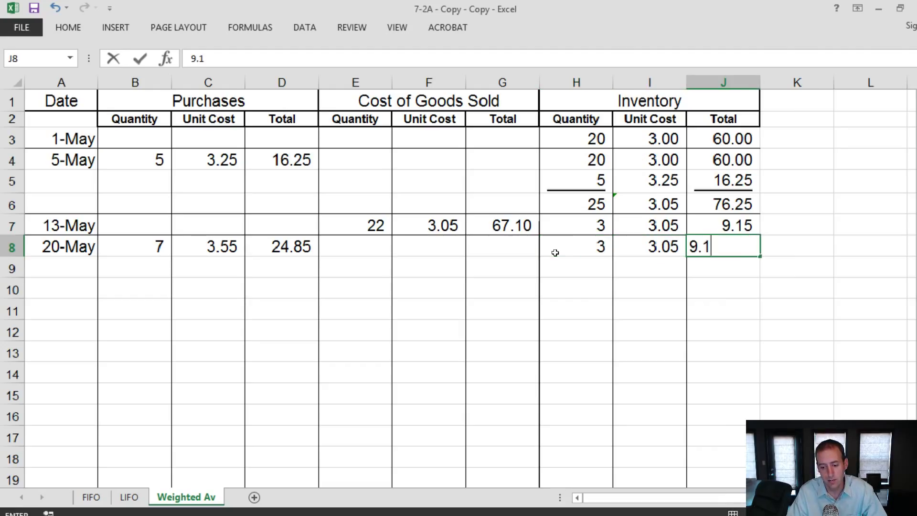
type("5")
key("Return")
key("Left")
key("Left")
type("7")
key("Right")
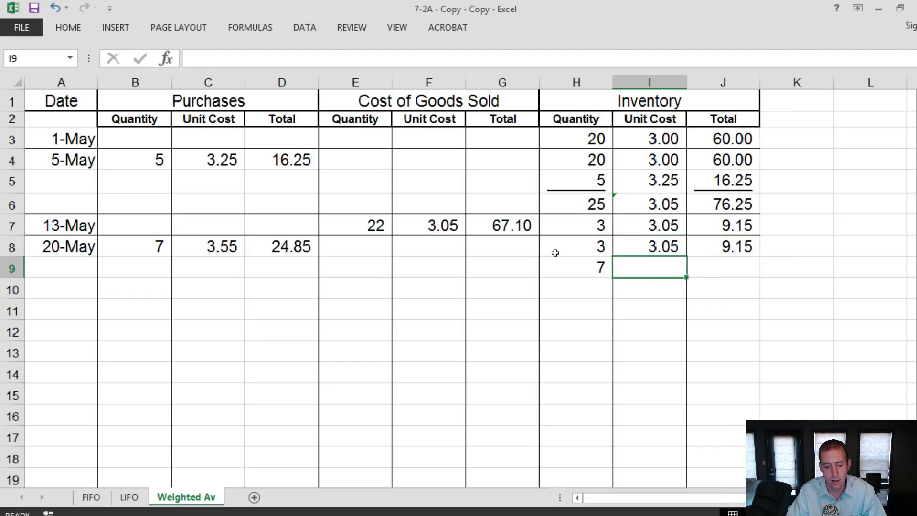
type("3.55")
key("Right")
type("24.8")
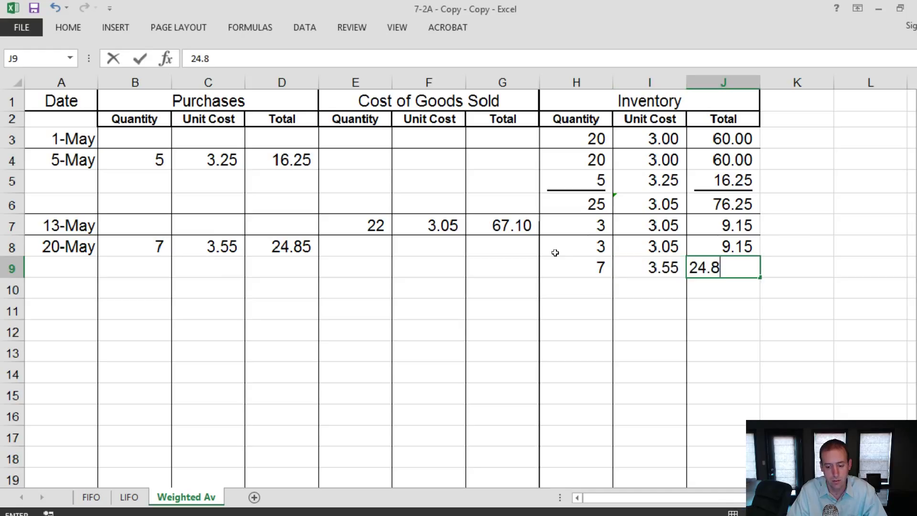
type("5")
key("Return")
- Total the layers with H10 =H8+H9 (10 units) and J10 =J8+J9 (34.00)
key("Left")
key("Left")
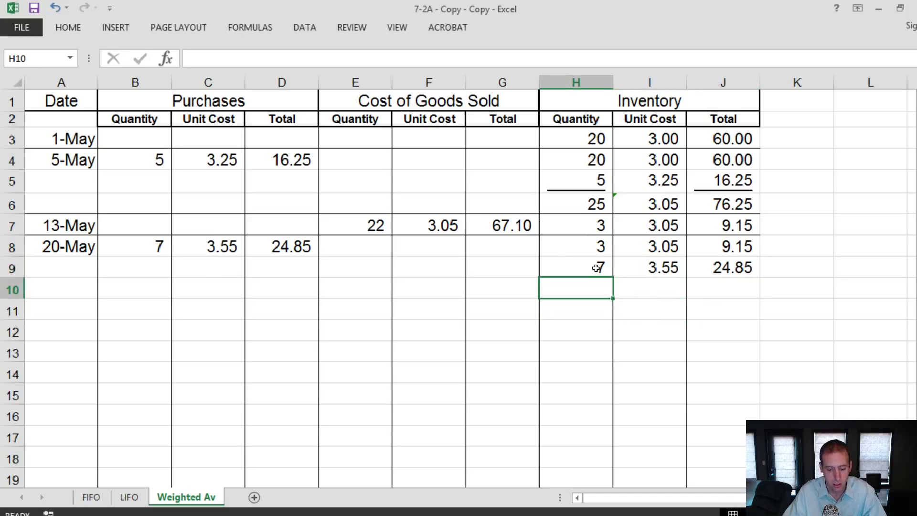
type("=")
left_click(595, 248)
type("+")
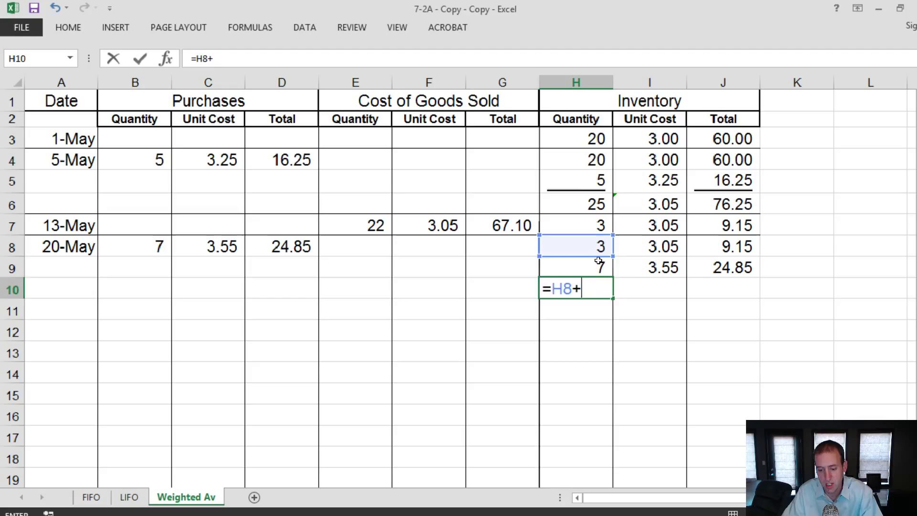
left_click(599, 265)
left_click(719, 286)
type("=")
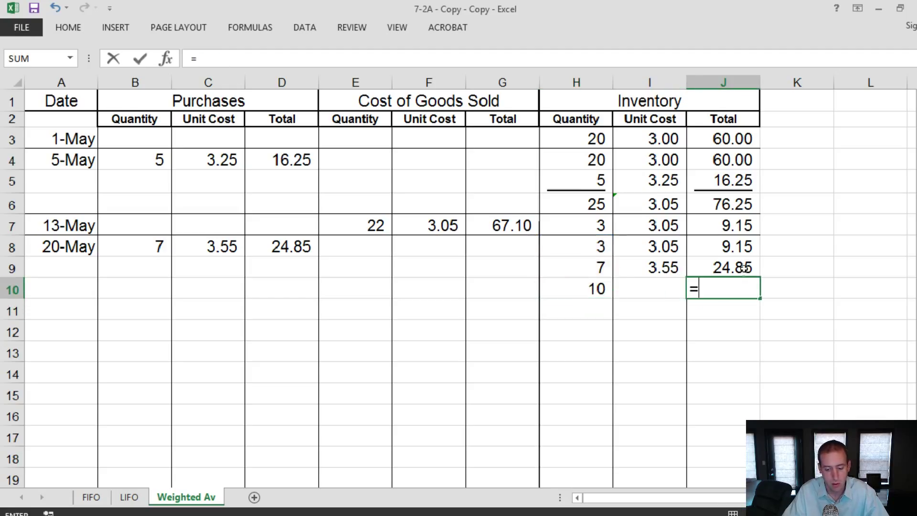
left_click(737, 249)
type("+")
left_click(736, 267)
key("Return")
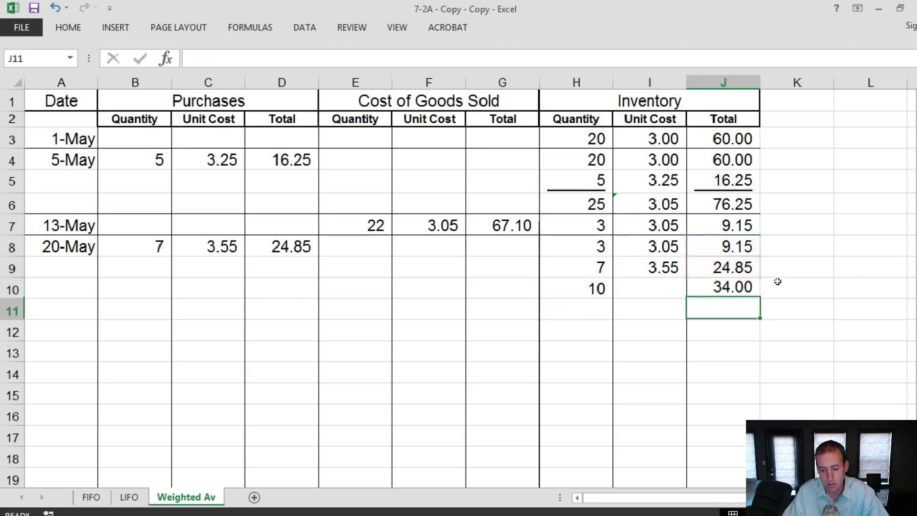
- Compute the 3.40 average cost in I10 as =J10/H10 and underline the 3.55 in I9
left_click(672, 285)
type("=")
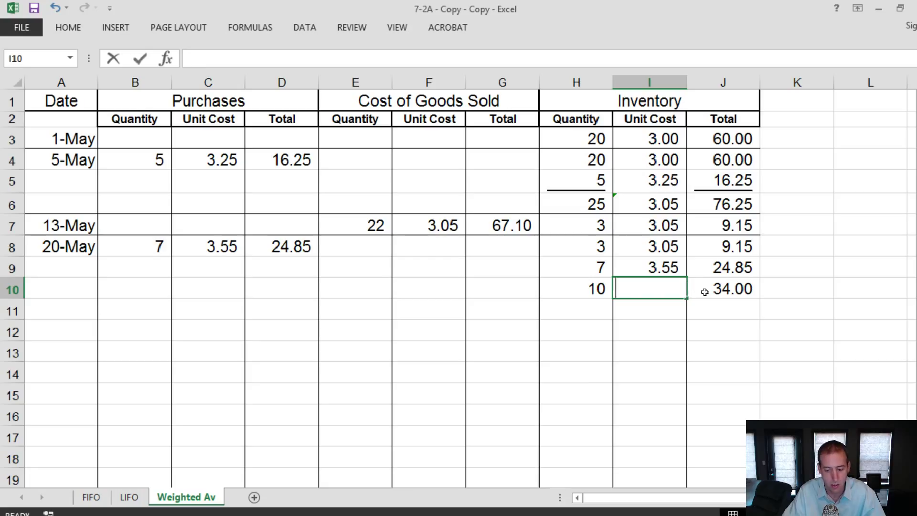
left_click(724, 289)
type("/")
left_click(595, 288)
key("Return")
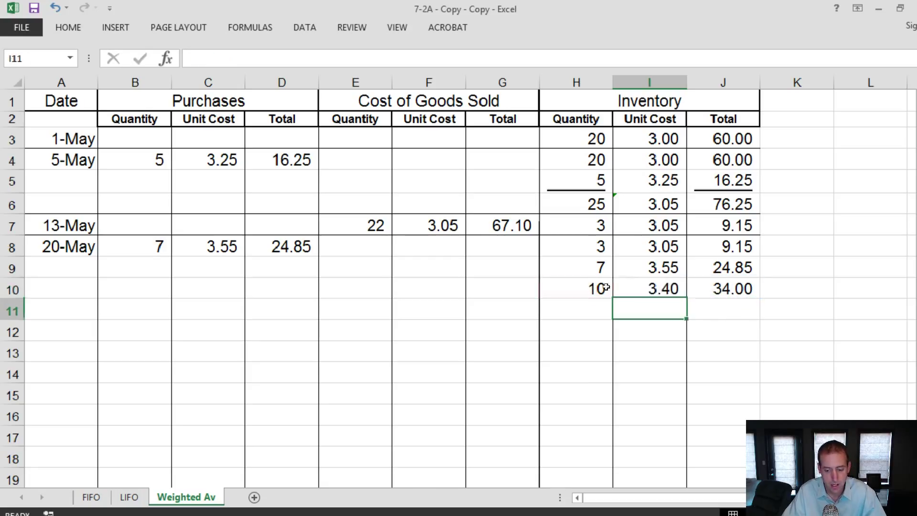
left_click(666, 274)
key("ctrl+u")
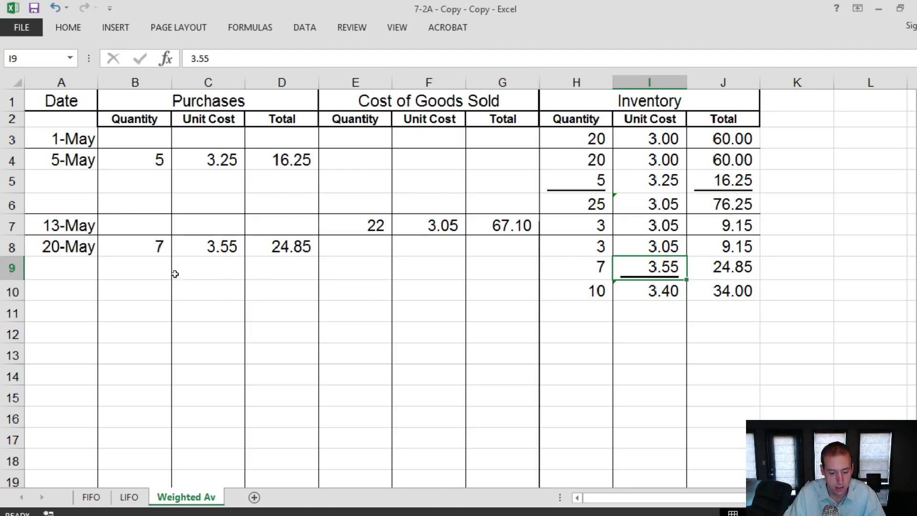
key("alt+Tab")
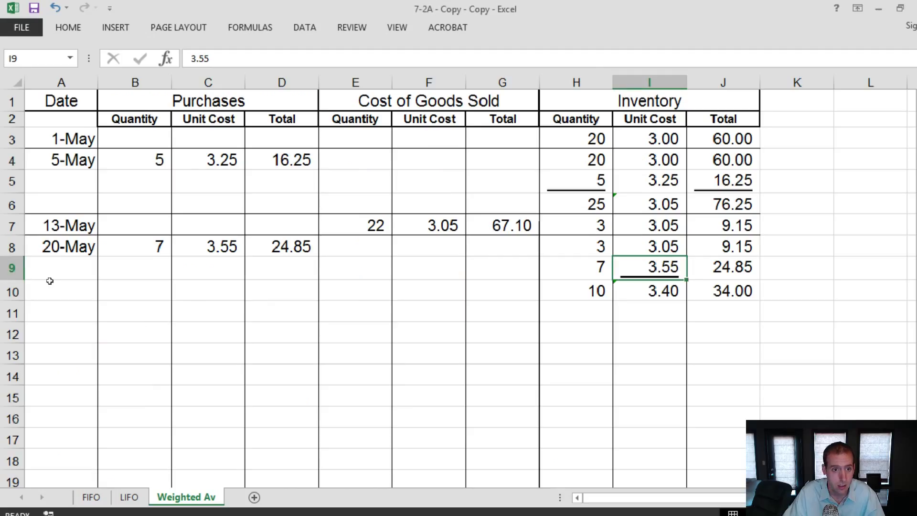
- Enter the 24-May purchase of 5 units at 3.7 with total =B11*C11 (18.50)
left_click(64, 307)
type("May 24")
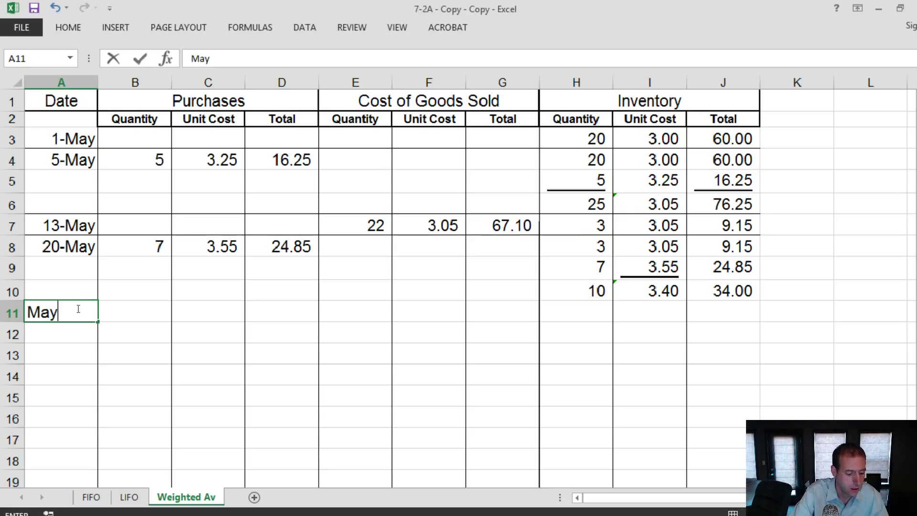
key("Tab")
type("5")
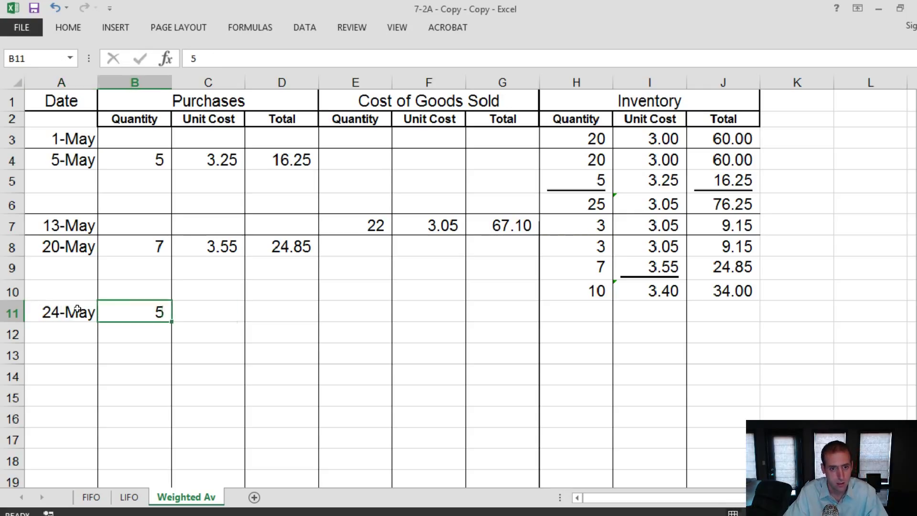
key("Tab")
type("3.7")
key("Tab")
type("=")
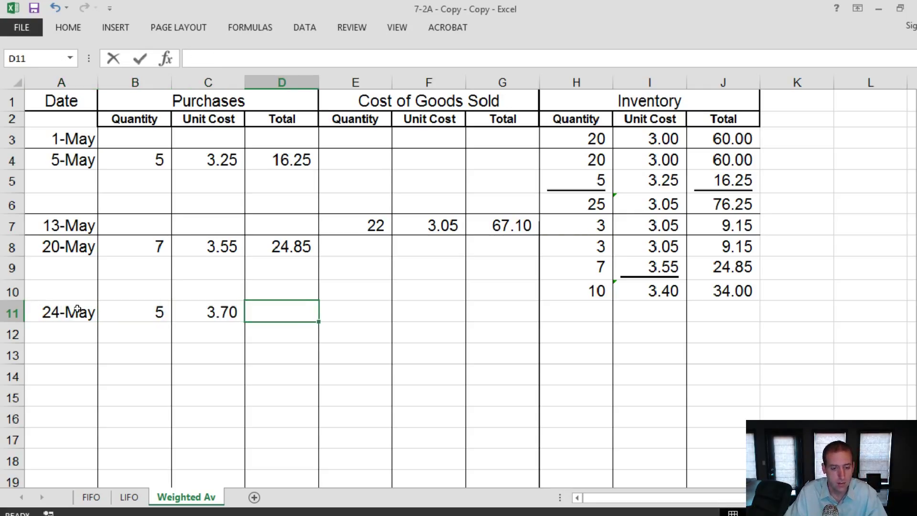
left_click(151, 312)
type("*")
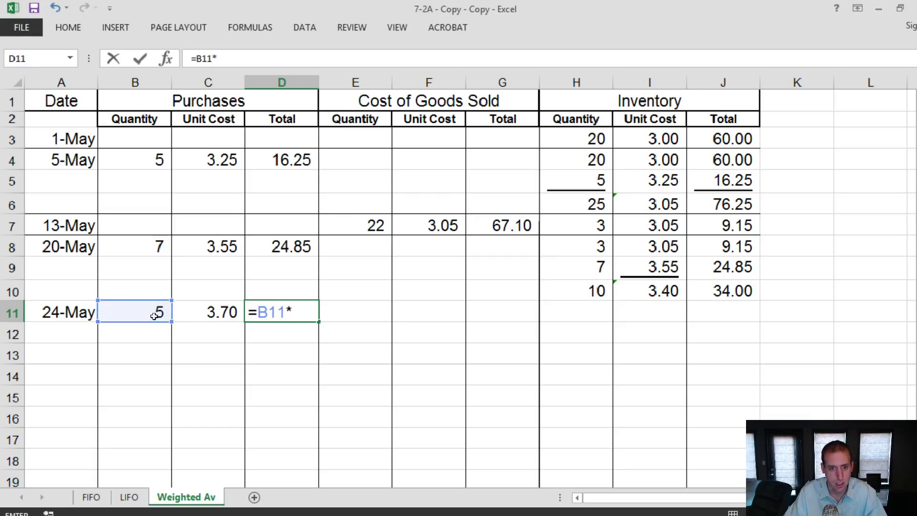
left_click(215, 316)
key("Return")
- Add a bottom border under row 10 across A10:J10
left_click(568, 314)
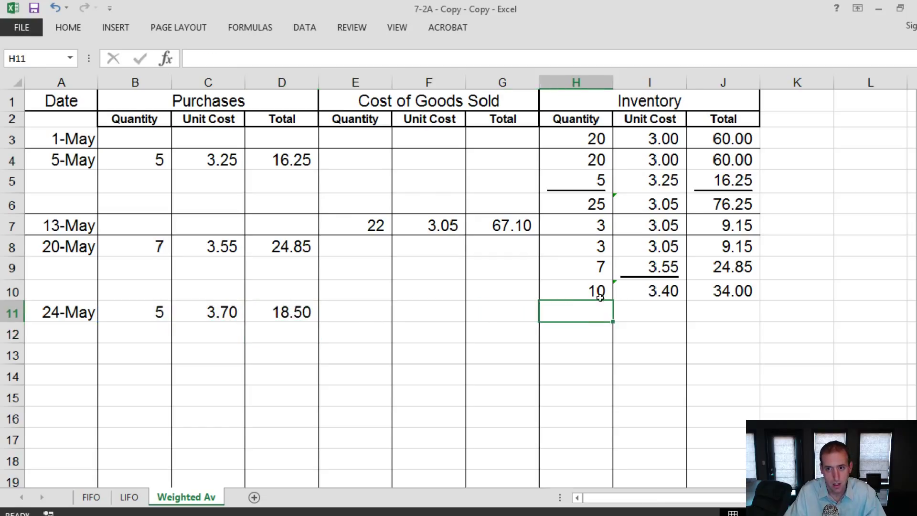
left_click_drag(726, 291, 48, 287)
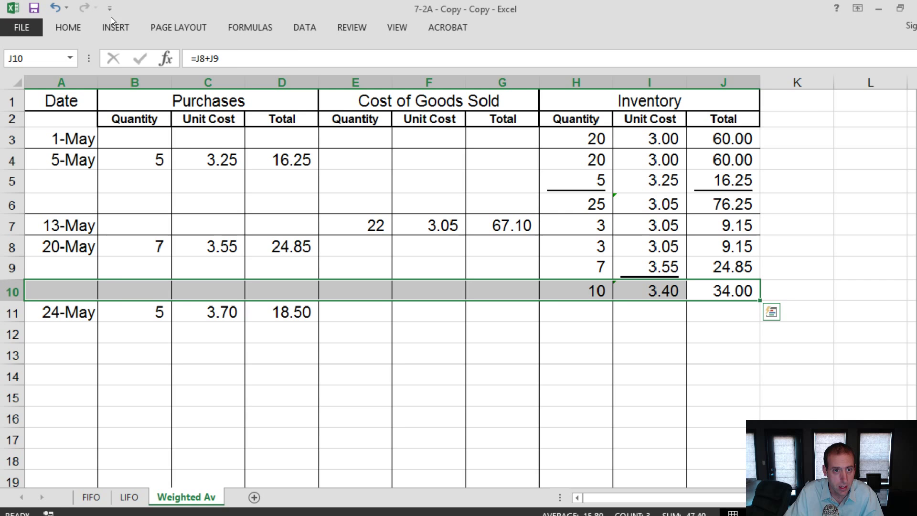
left_click(72, 27)
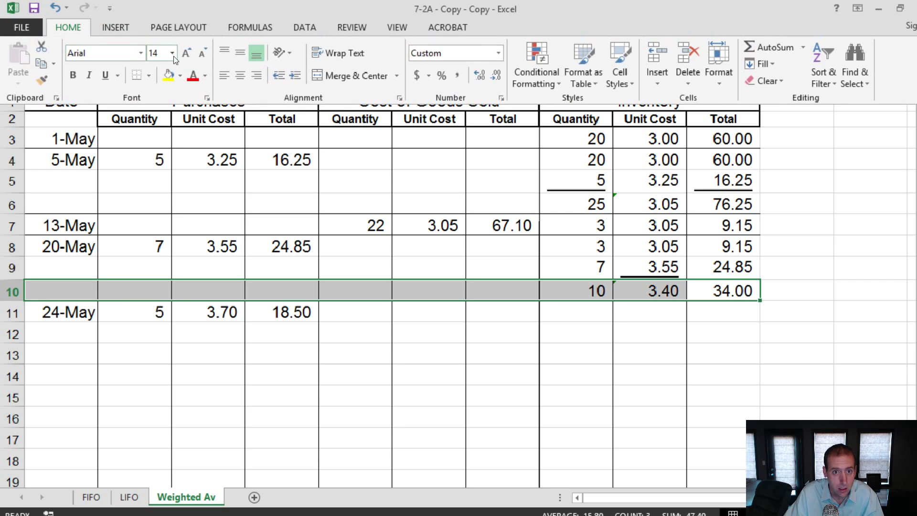
left_click(136, 77)
left_click(592, 313)
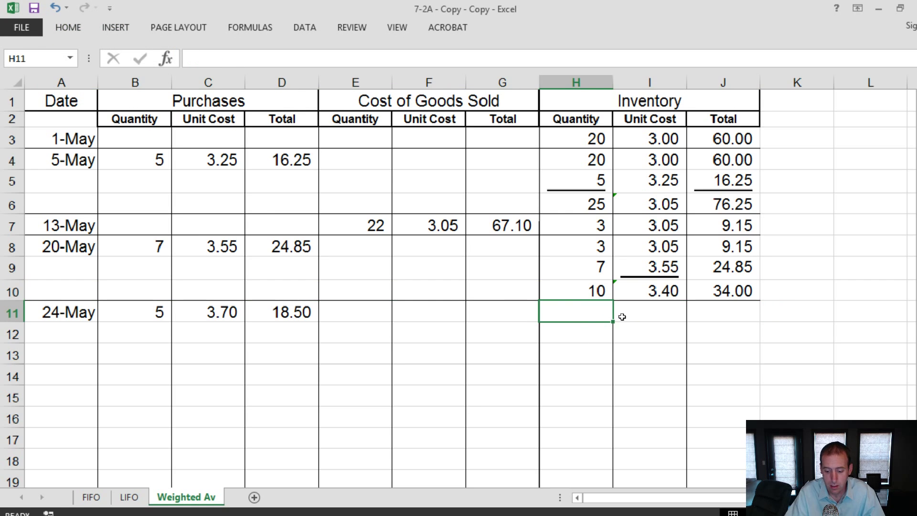
- Enter 10 units at 3.40 in row 11 and underline the 7 units and 24.85 in row 9
type("10")
left_click(622, 317)
type("3")
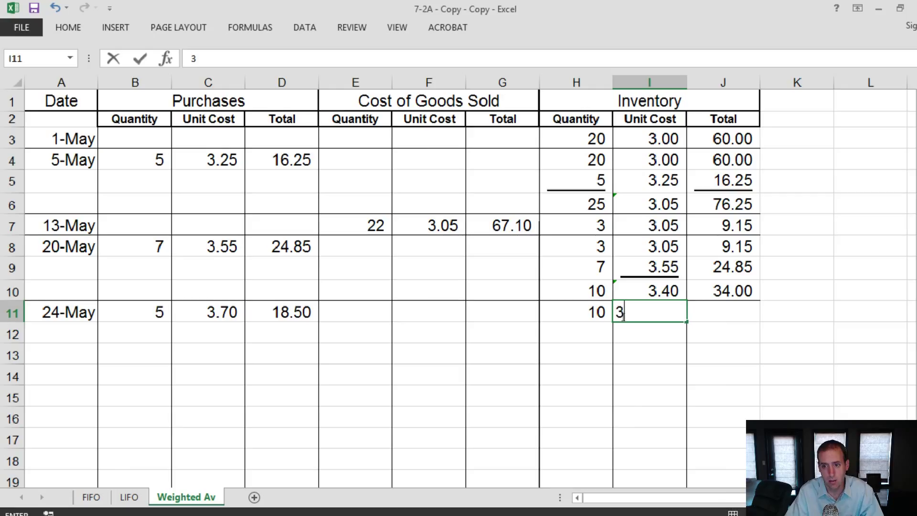
type(".40")
key("Tab")
key("Up")
key("Up")
key("Left")
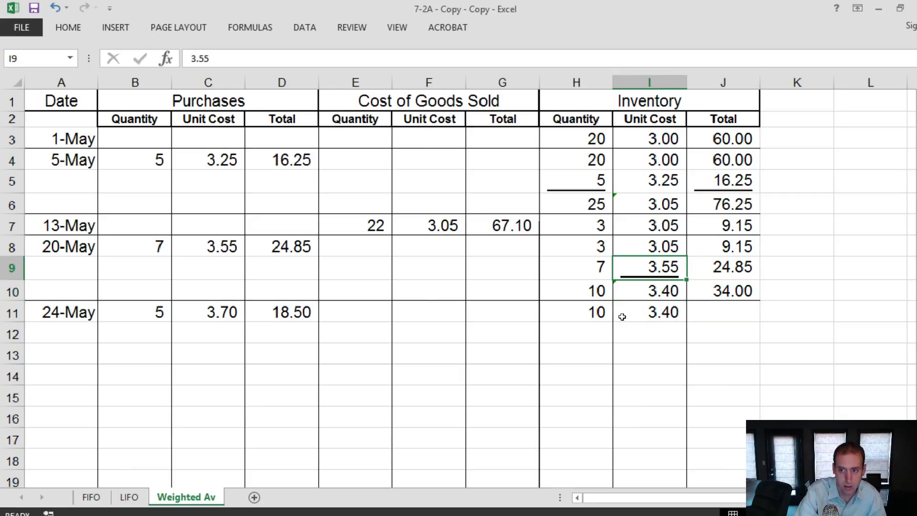
key("Left")
key("ctrl+y")
key("Right")
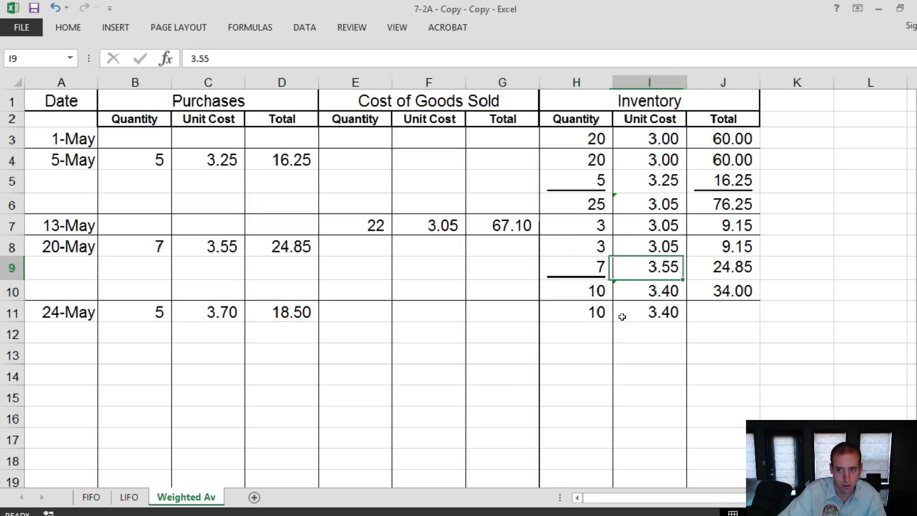
key("Right")
key("ctrl+y")
- Enter 34.00 in J11 and the new layer of 5 at 3.7 (18.50) in row 12
key("Down")
key("Down")
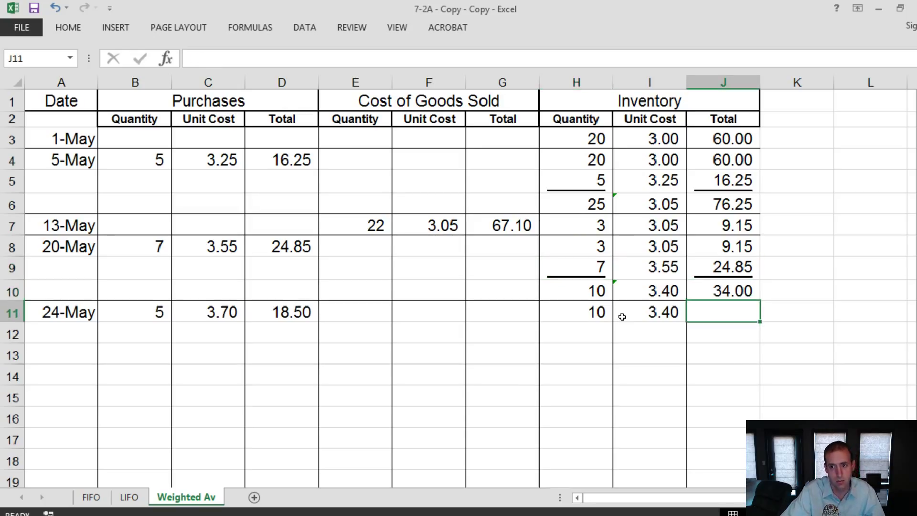
key("Left")
key("Right")
type("34")
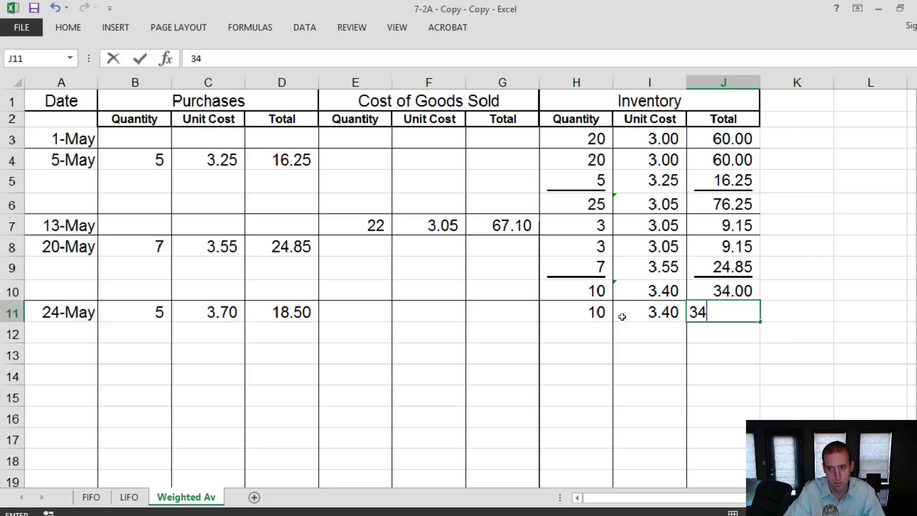
key("ctrl+Return")
key("Down")
key("Left")
key("Left")
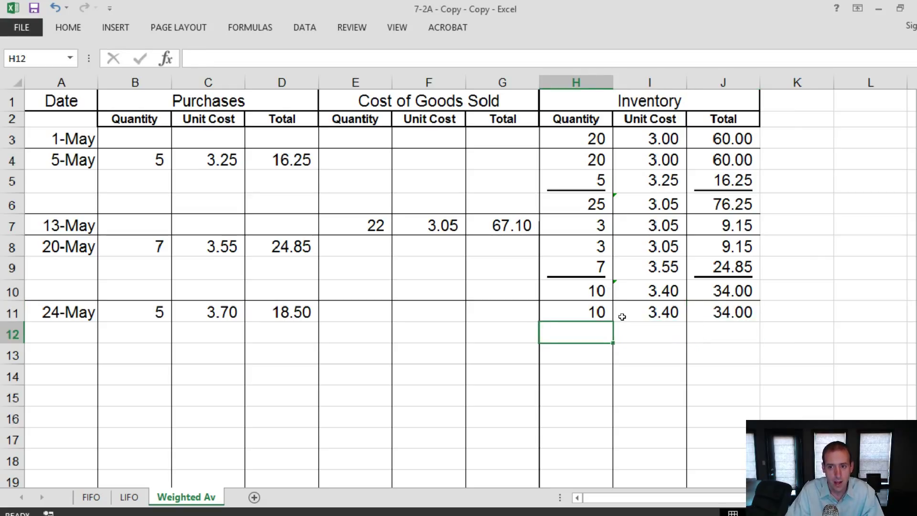
type("5")
key("Tab")
type("3.7")
key("Tab")
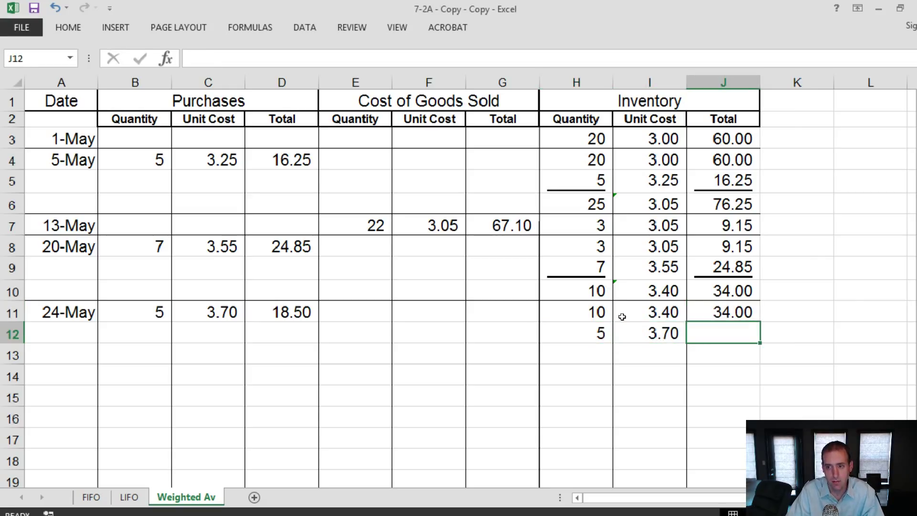
type("18.5")
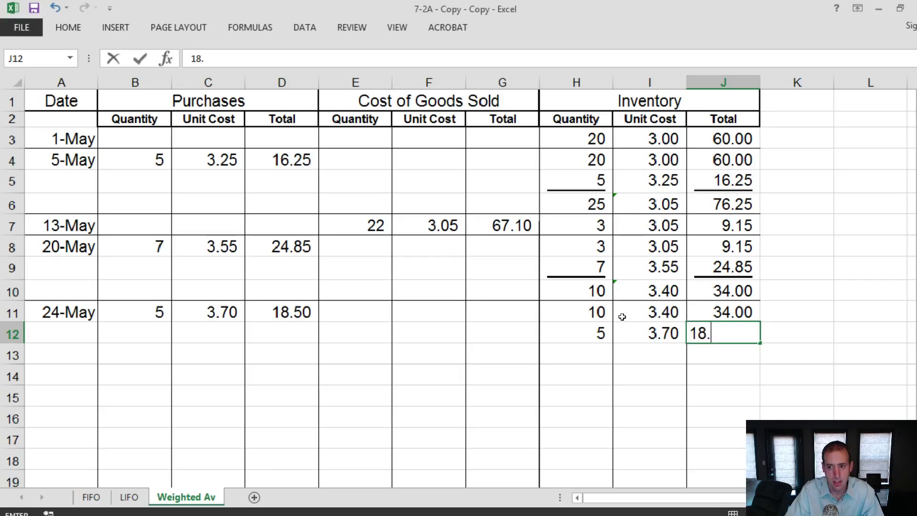
key("ctrl+Return")
- Enter the combined 15 units and 52.50 total in row 13, with I13 =J13/H13 giving 3.50
key("Down")
key("Left")
key("Left")
type("15")
key("Tab")
key("Tab")
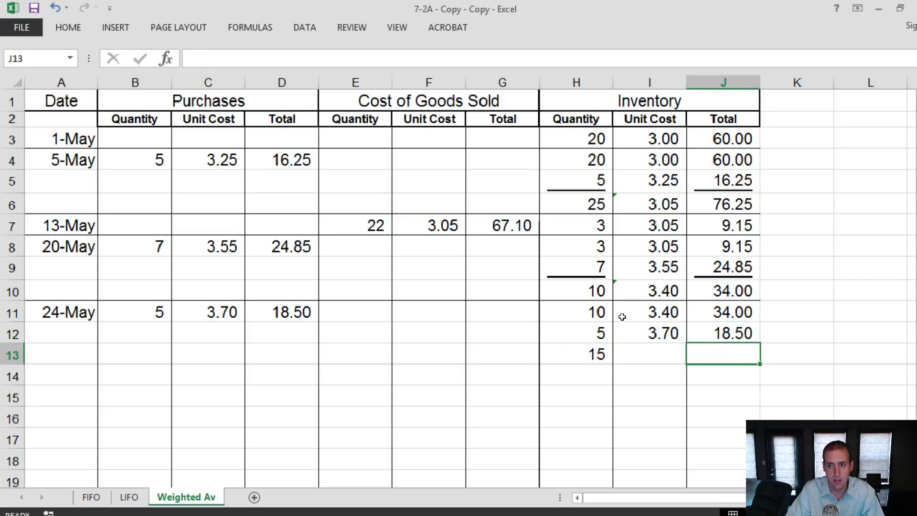
type("54")
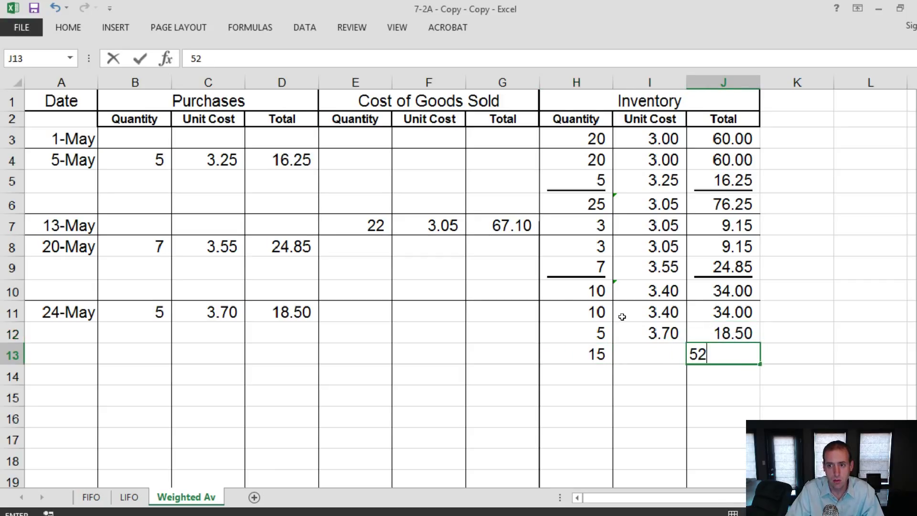
type(".50")
key("Return")
key("Up")
key("Left")
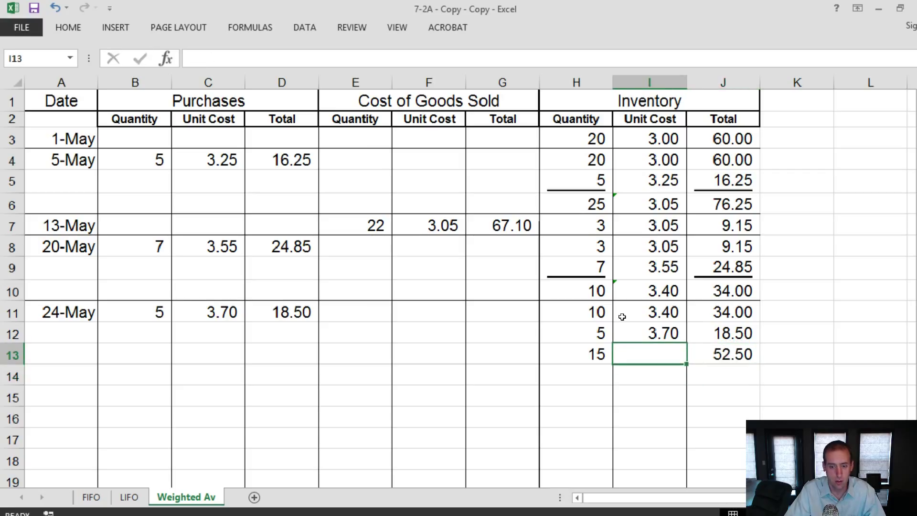
type("=")
left_click(710, 353)
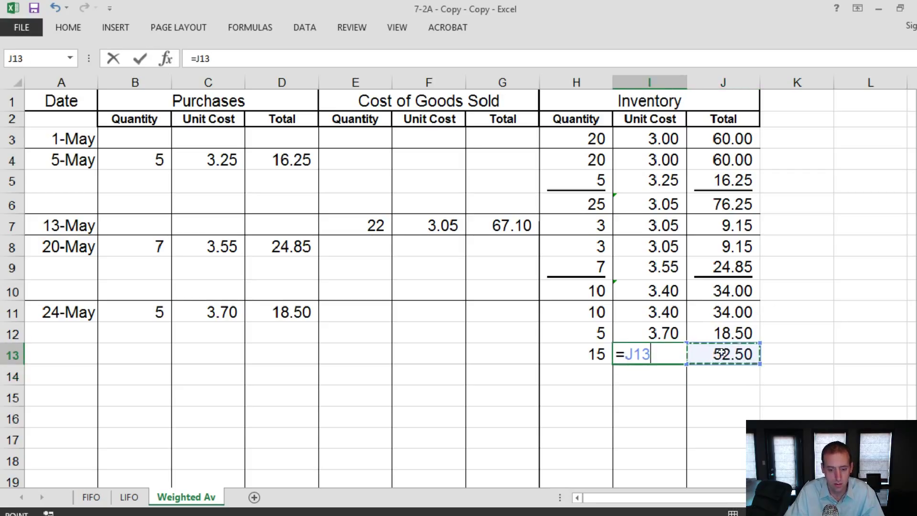
type("/")
left_click(580, 354)
key("Return")
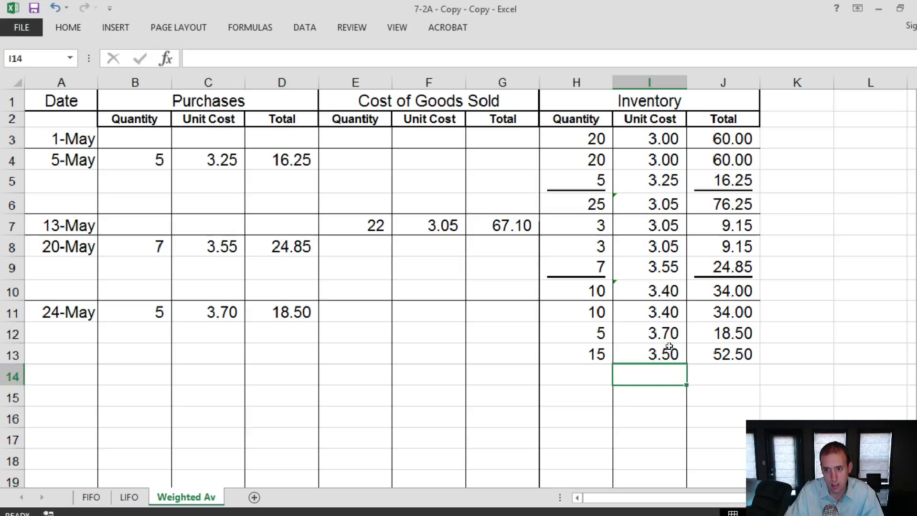
- Underline the 5 units and 18.50 total in row 12, then select row 13 for formatting
left_click(670, 340)
key("ctrl+u")
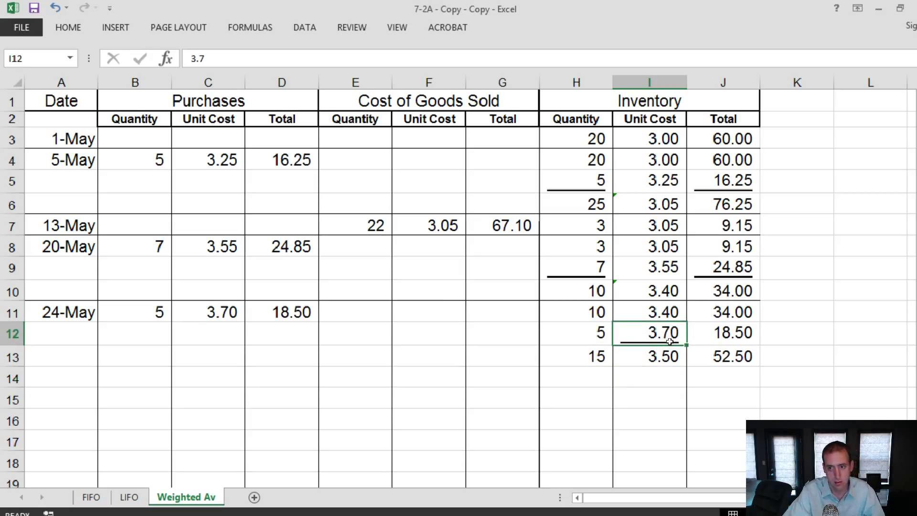
key("ctrl+z")
key("Left")
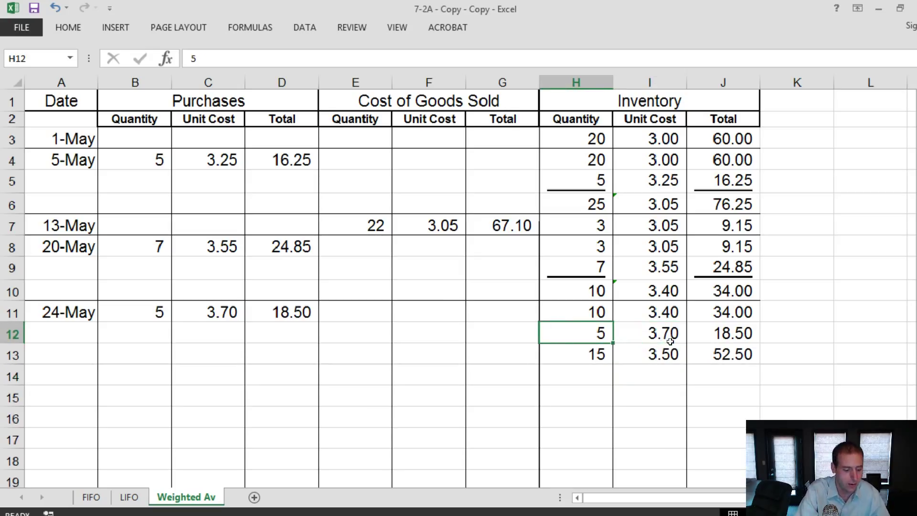
key("ctrl+u")
key("Right")
key("Right")
key("ctrl+u")
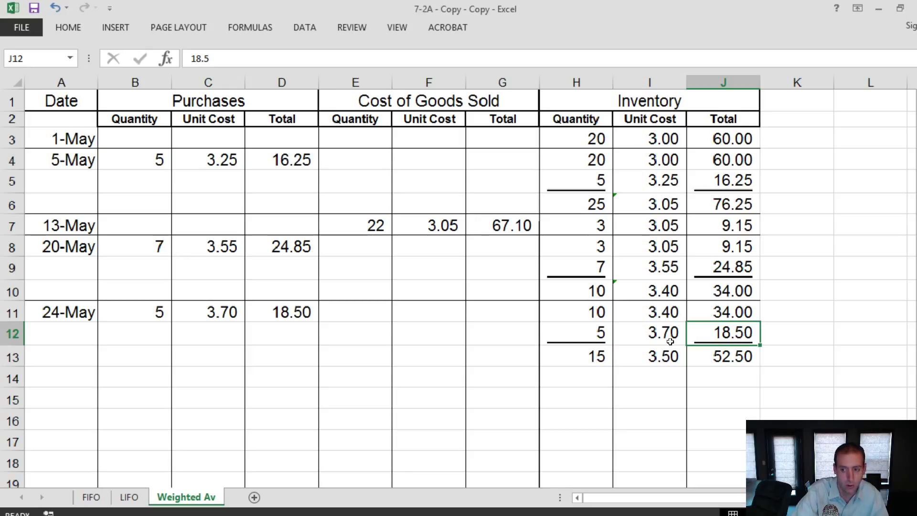
key("Down")
key("Down")
key("Down")
key("Up")
key("Up")
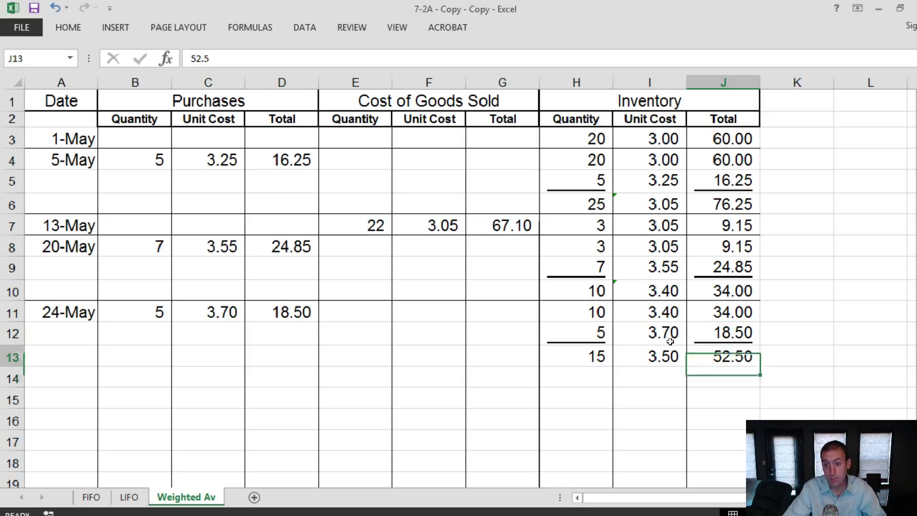
key("shift+Left")
key("shift+Left")
key("shift+Left")
key("shift+Left")
key("shift+Left")
key("shift+Left")
key("shift+Left")
key("shift+Left")
key("shift+Left")
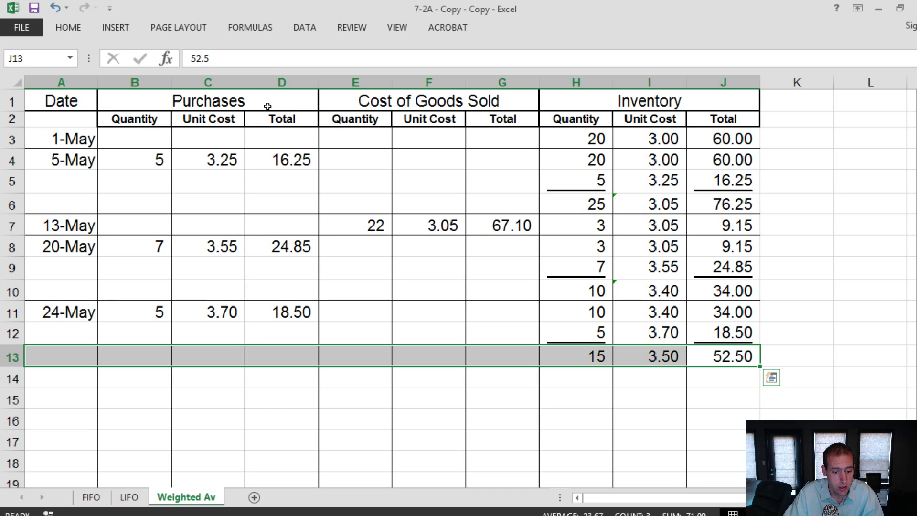
left_click(77, 27)
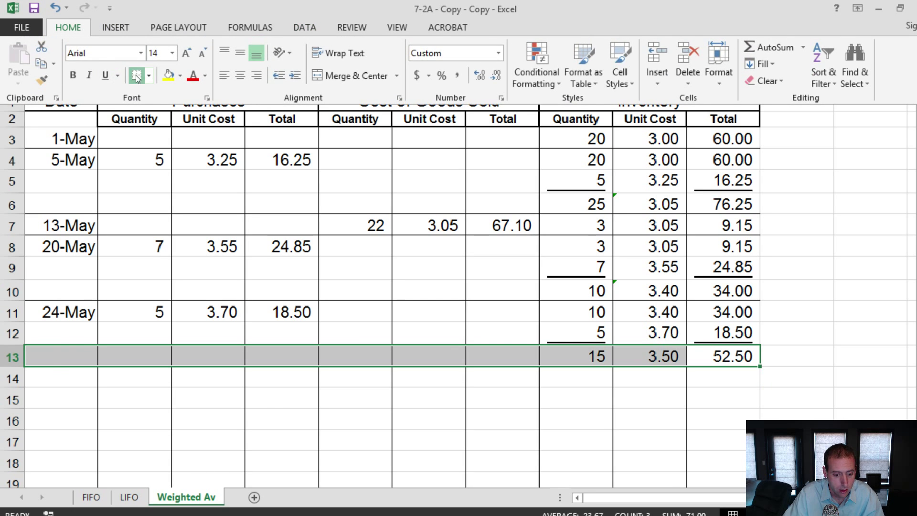
- Record the 31-May sale of 13 units at 3.50 with cost of goods sold =E14*F14 (45.50)
left_click(58, 374)
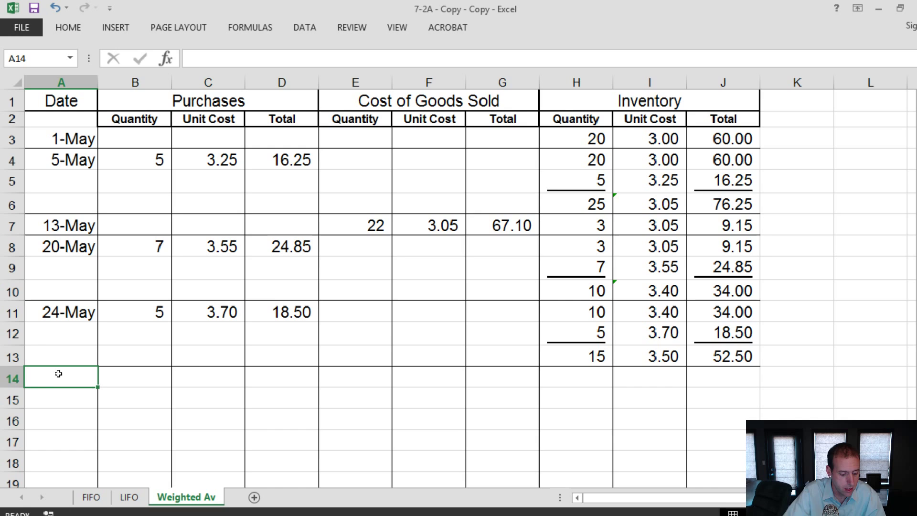
type("May 31")
key("Tab")
key("Tab")
key("Tab")
key("Tab")
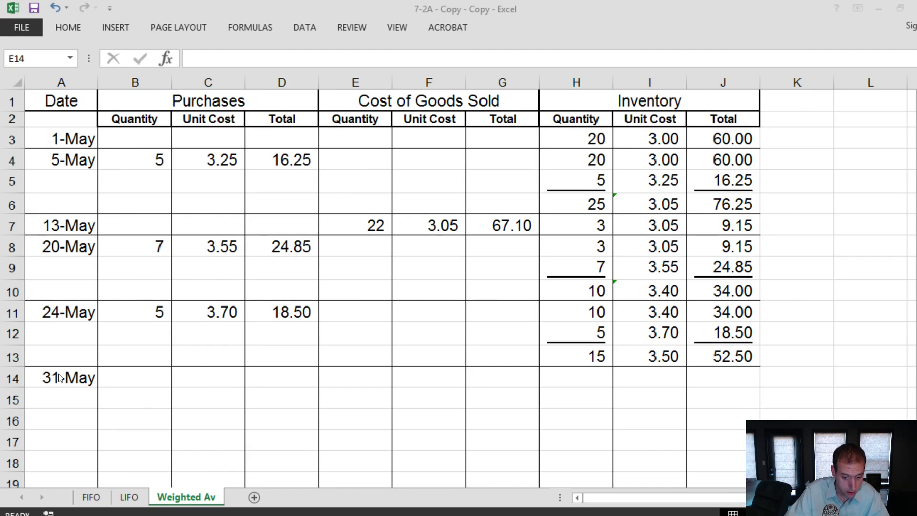
key("alt+Tab")
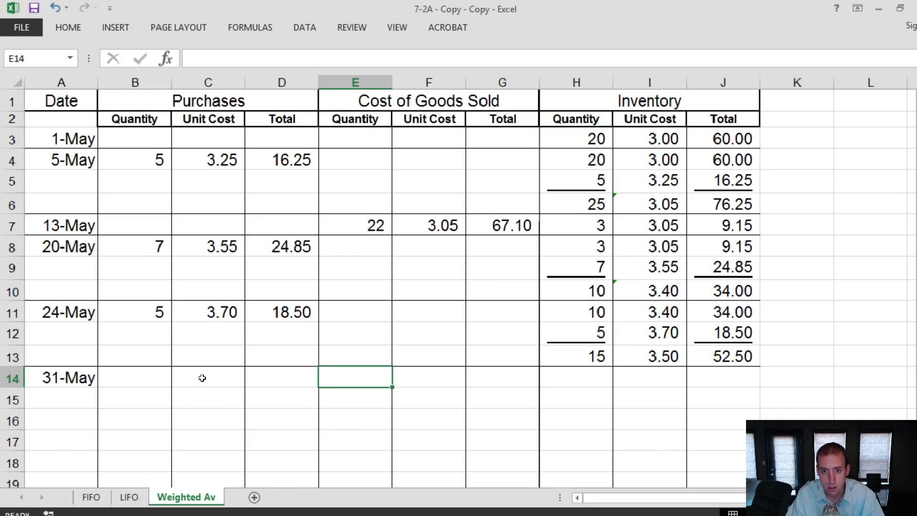
type("13")
key("Tab")
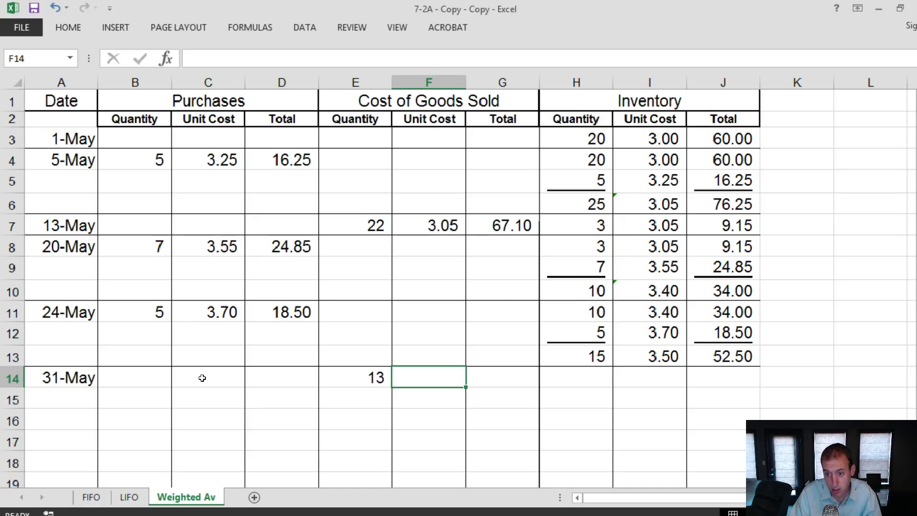
type("3.50")
key("Return")
key("Right")
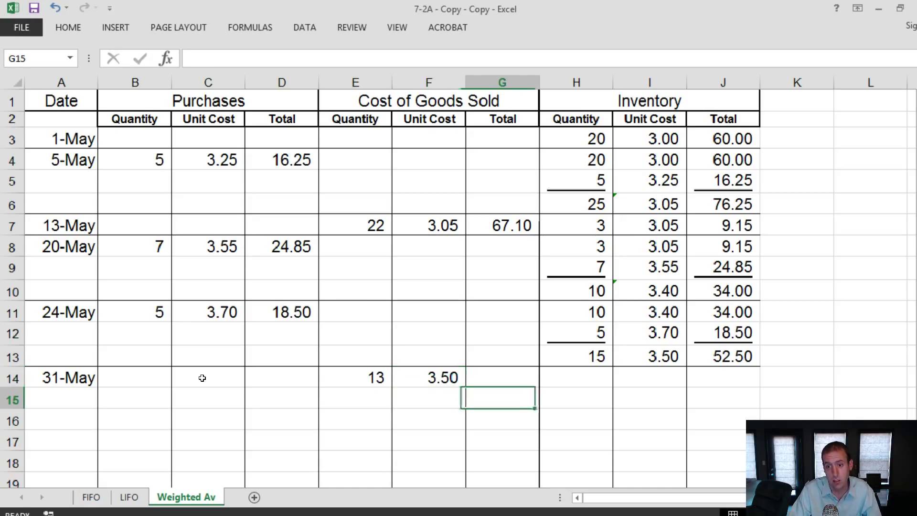
key("Up")
type("=")
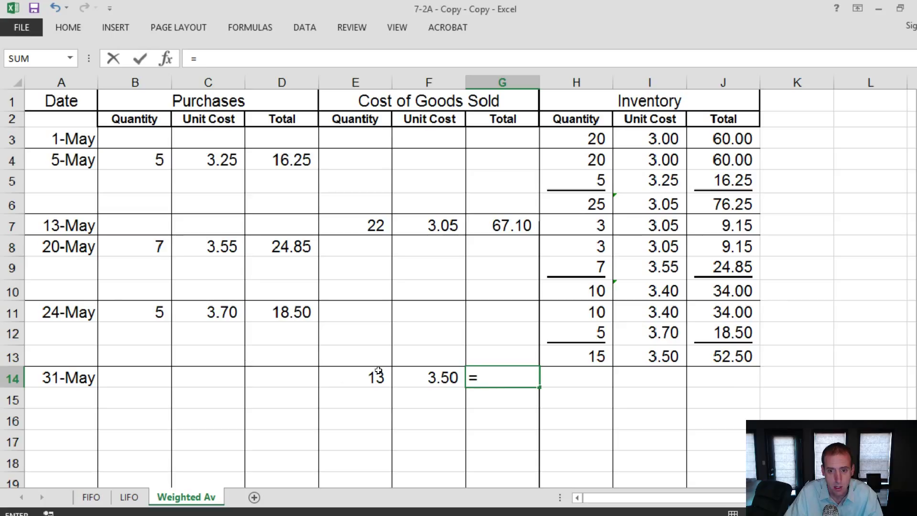
left_click(378, 371)
type("*")
left_click(457, 371)
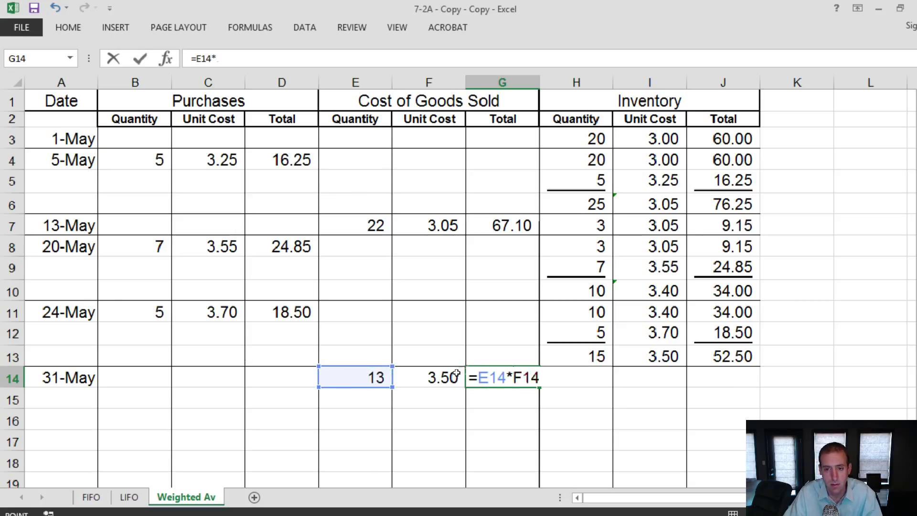
key("Return")
- Enter the remaining 2 units at 3.5 (7.00) in H14:J14 and select the 31-May row
left_click(577, 380)
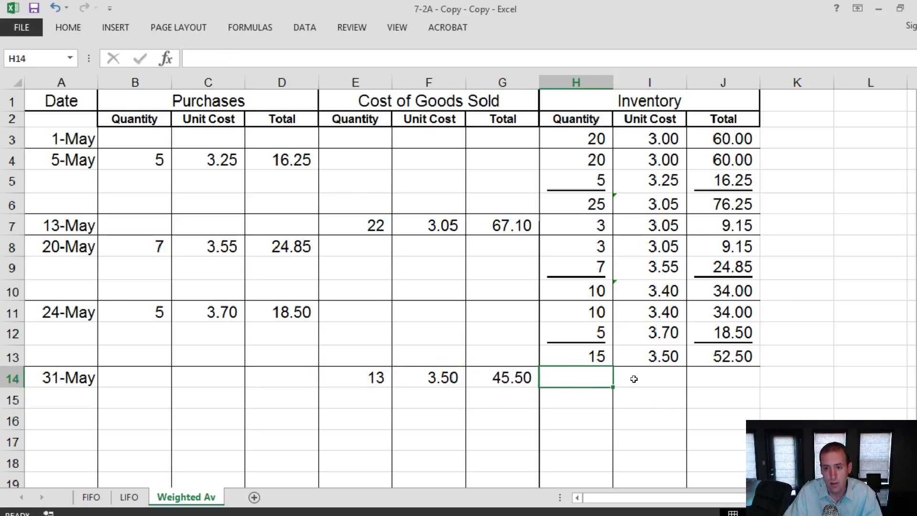
type("2")
key("Tab")
type("3.5")
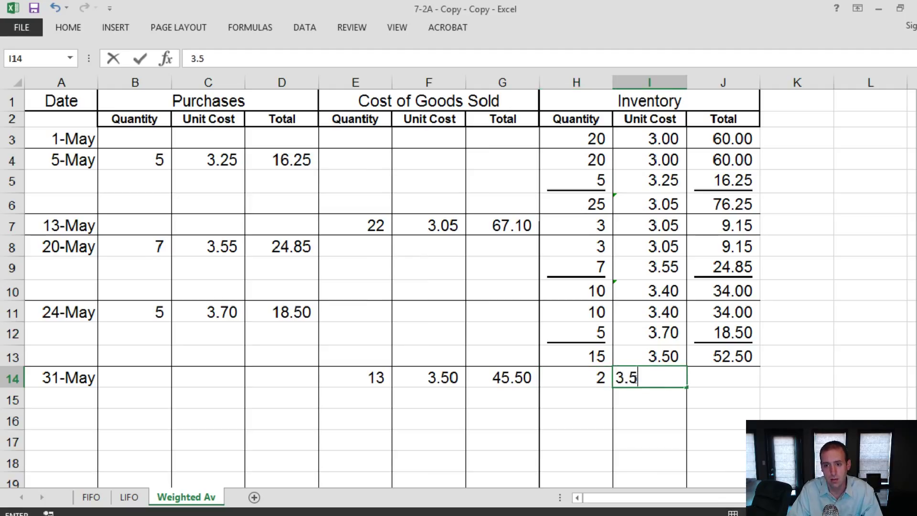
key("Tab")
type("7")
key("Return")
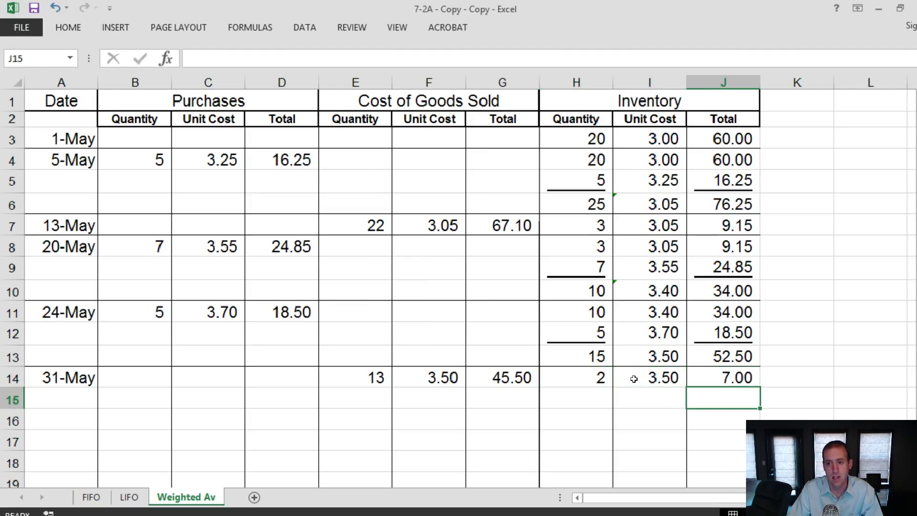
left_click_drag(727, 377, 41, 375)
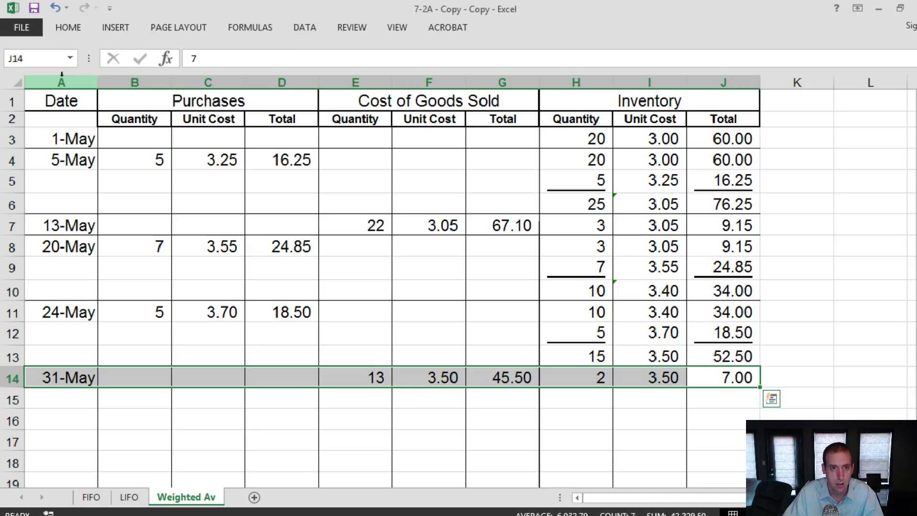
left_click(70, 28)
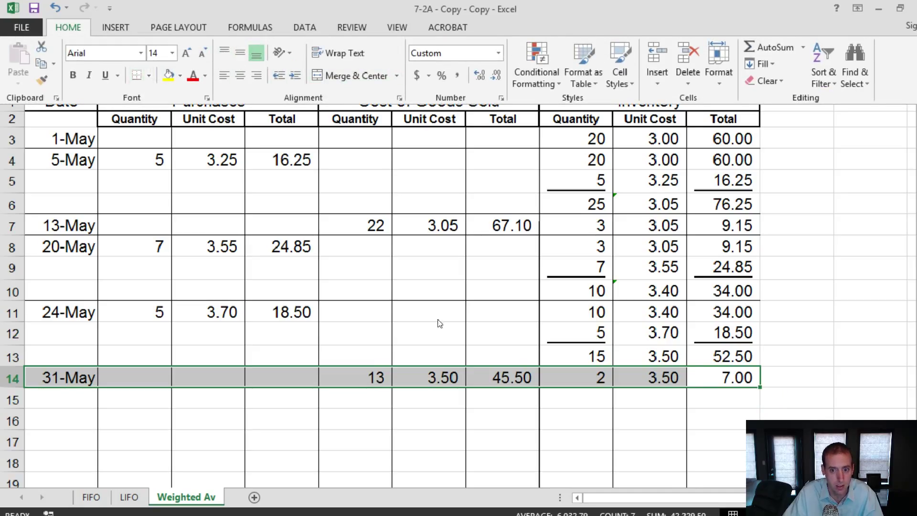
- Add the Sales Revenue label in E16 with 279.65 beside it in G16
key("Escape")
left_click(492, 429)
left_click(341, 411)
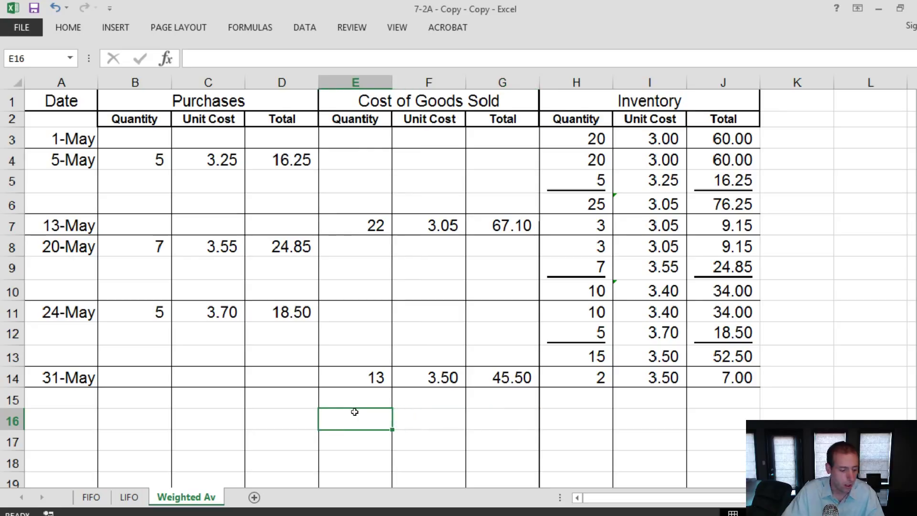
type("Sales Rev")
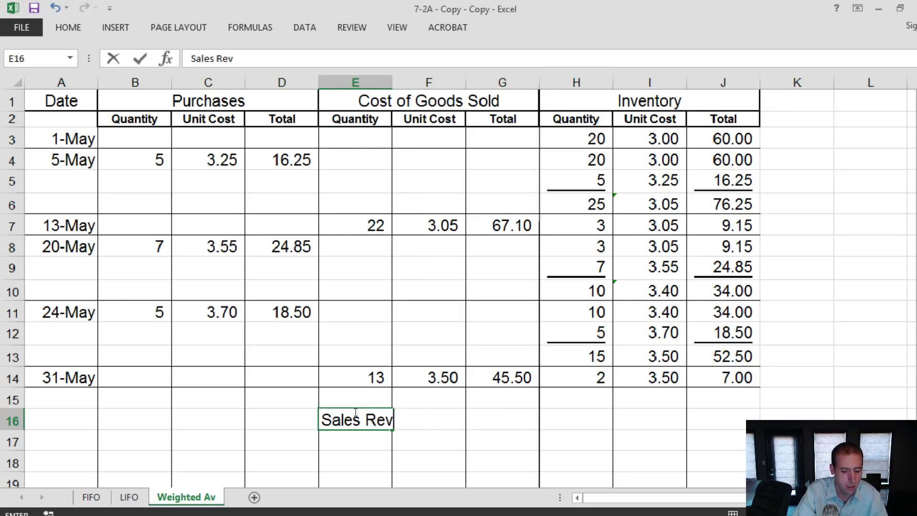
type("enue")
key("Tab")
key("Tab")
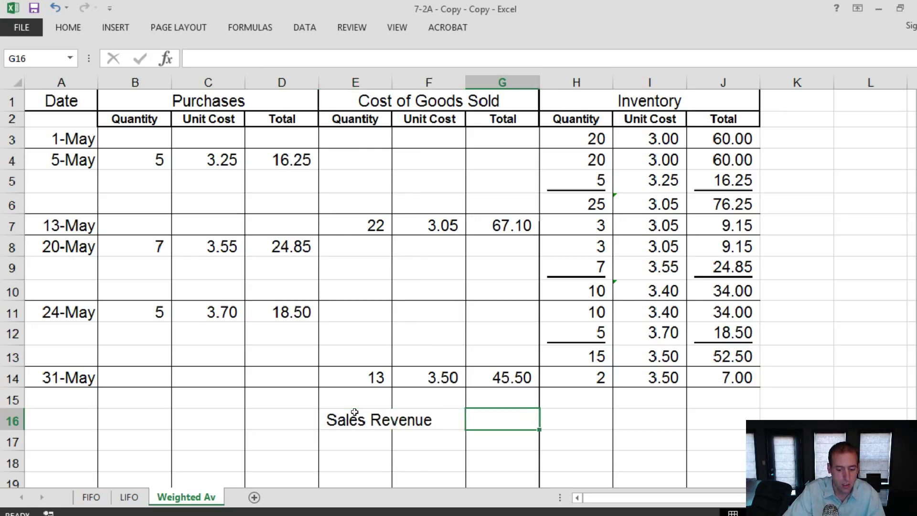
left_click(127, 500)
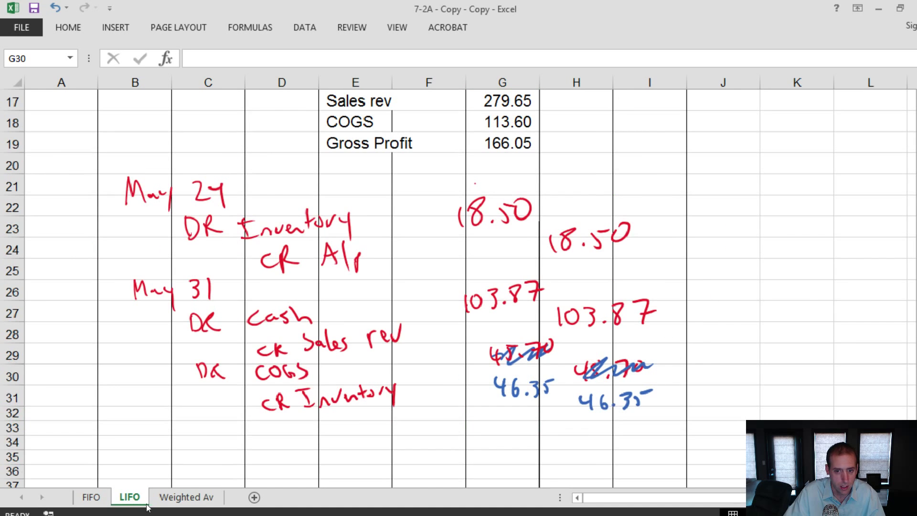
left_click(187, 497)
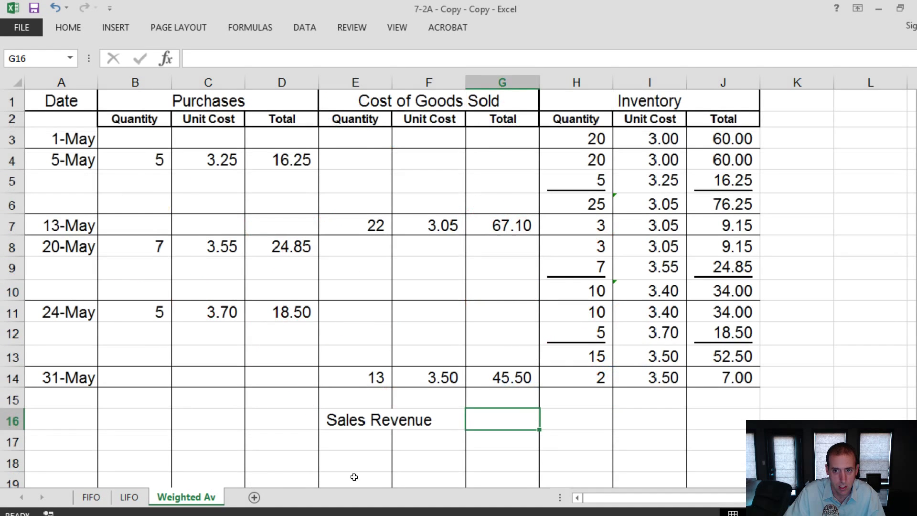
type("279.65")
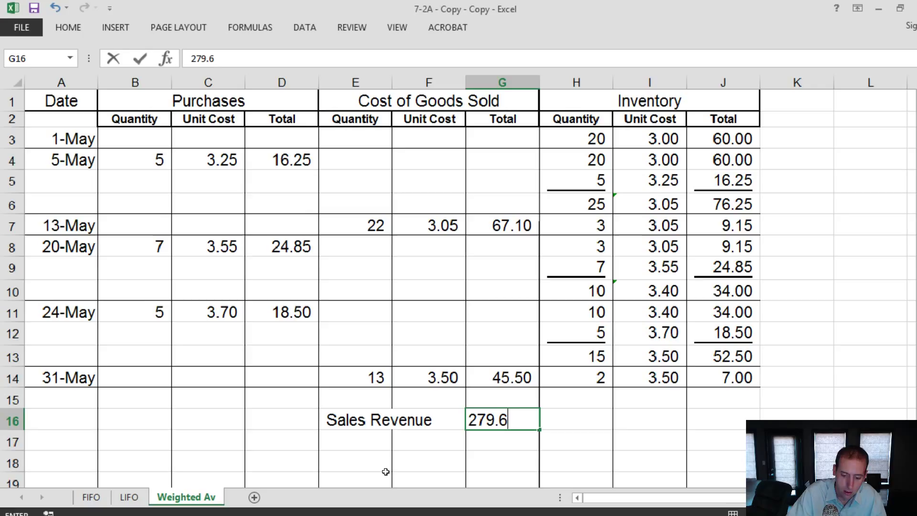
key("Return")
- Label E17 COGS and total both sales' costs with =G7+G14 in G17
key("Left")
key("Left")
type("COGS")
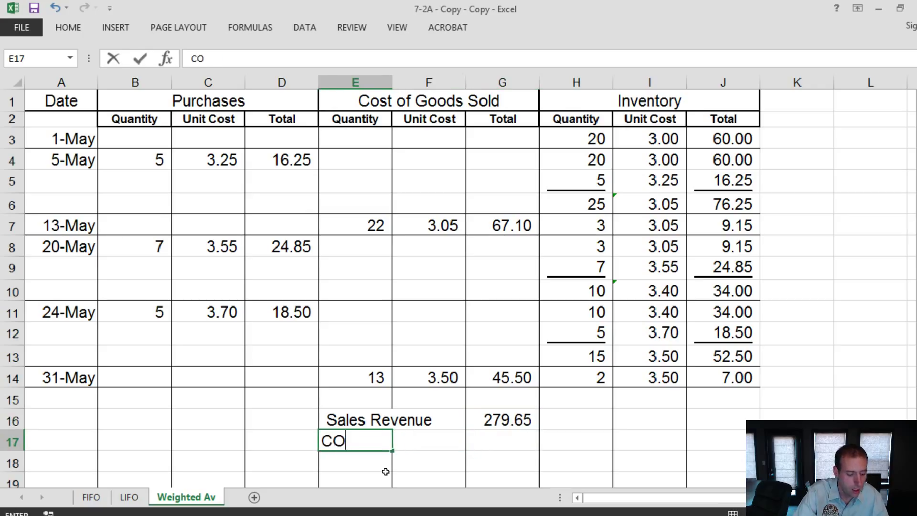
key("Right")
key("Right")
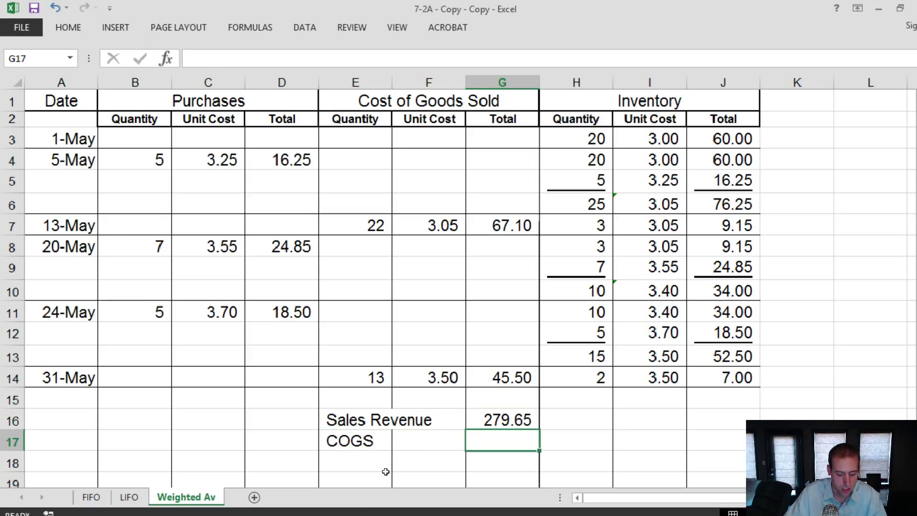
type("=")
left_click(496, 228)
type("+")
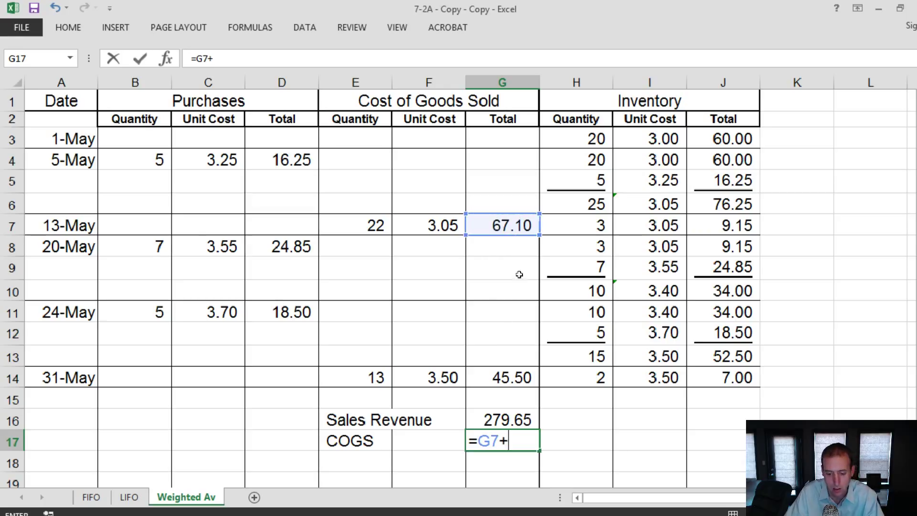
left_click(504, 374)
key("Return")
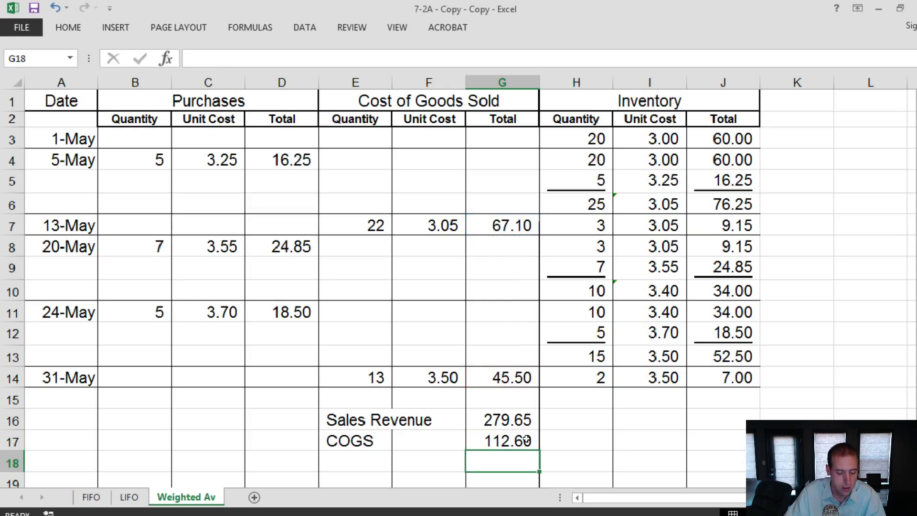
- Compute Gross profit as =G16-G17 in G18, label E18, and underline the COGS total
type("=")
left_click(507, 420)
type("-")
left_click(509, 441)
key("Return")
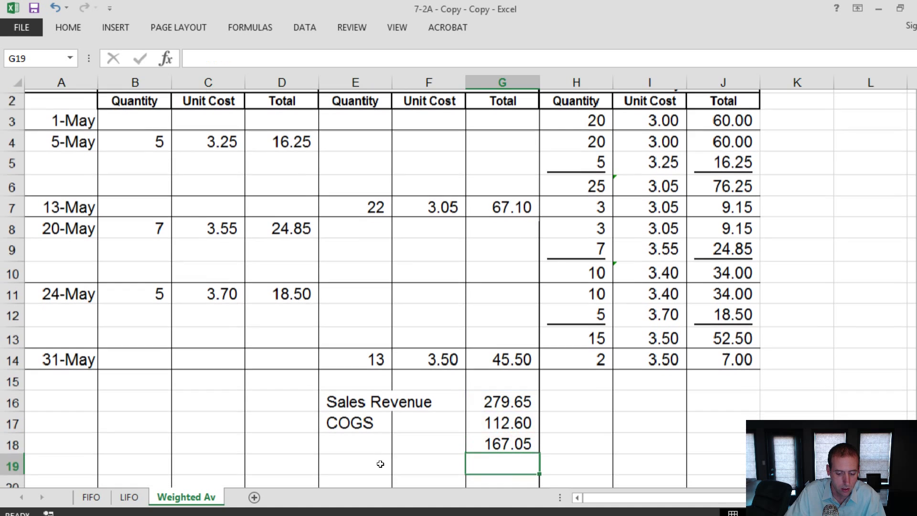
left_click(334, 440)
type("Gros")
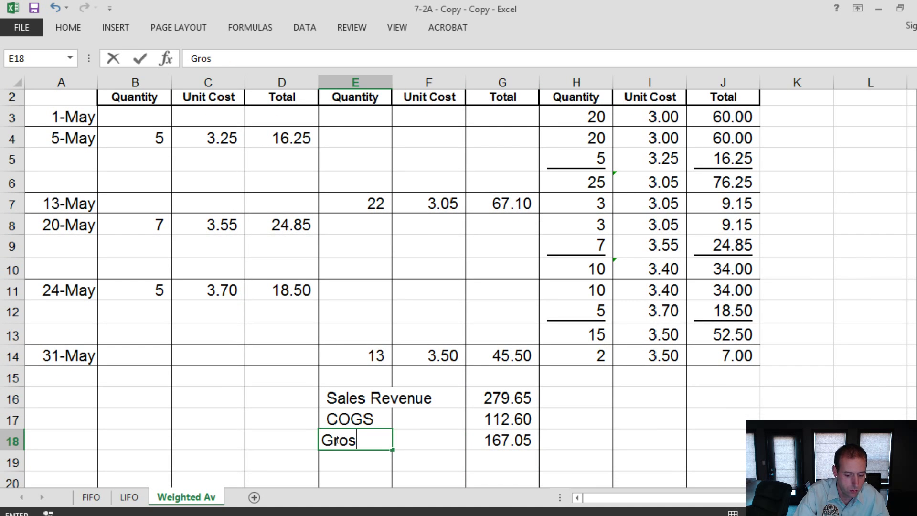
type("s profit")
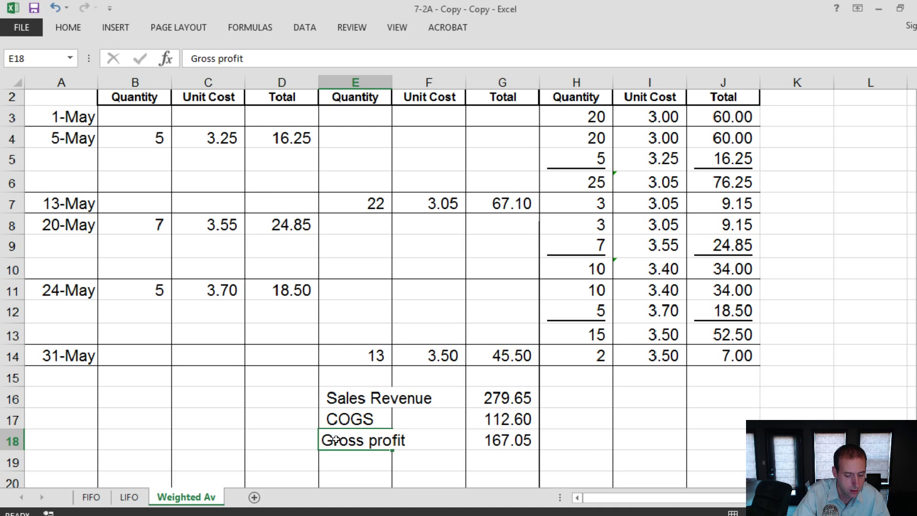
key("Return")
left_click(495, 421)
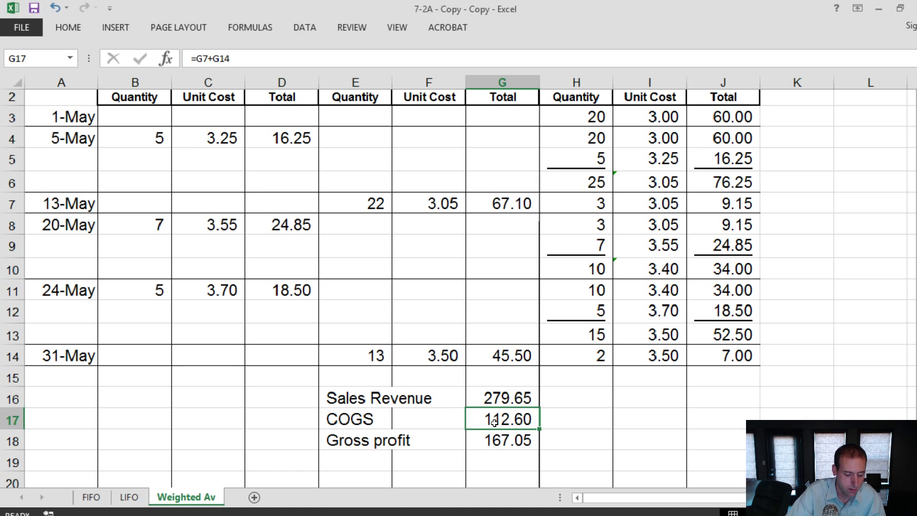
key("ctrl+u")
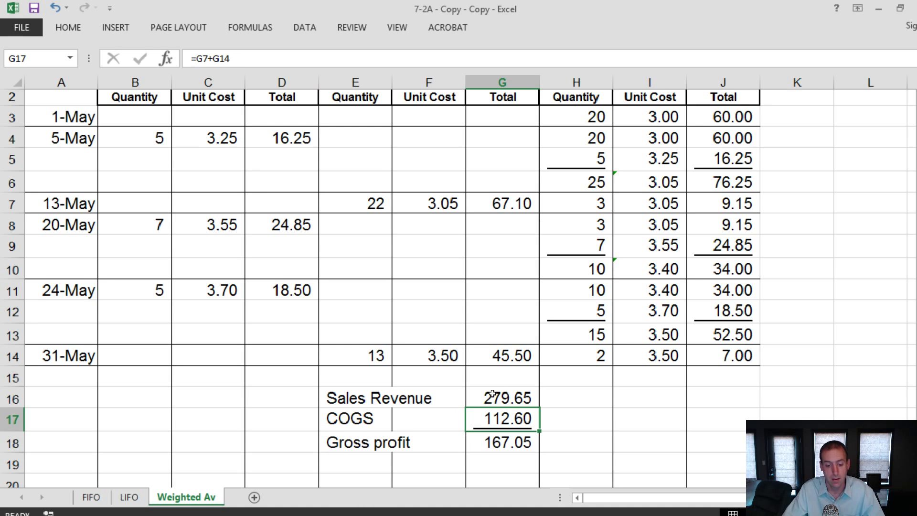
scroll(492, 394, "down", 1)
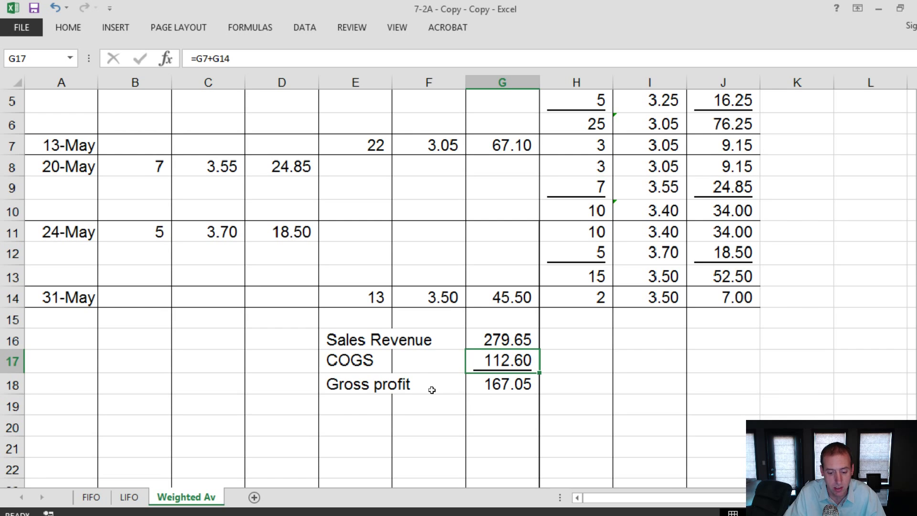
- Copy the journal entries block A21:J34 from the LIFO sheet to A21 on Weighted Av
left_click(129, 497)
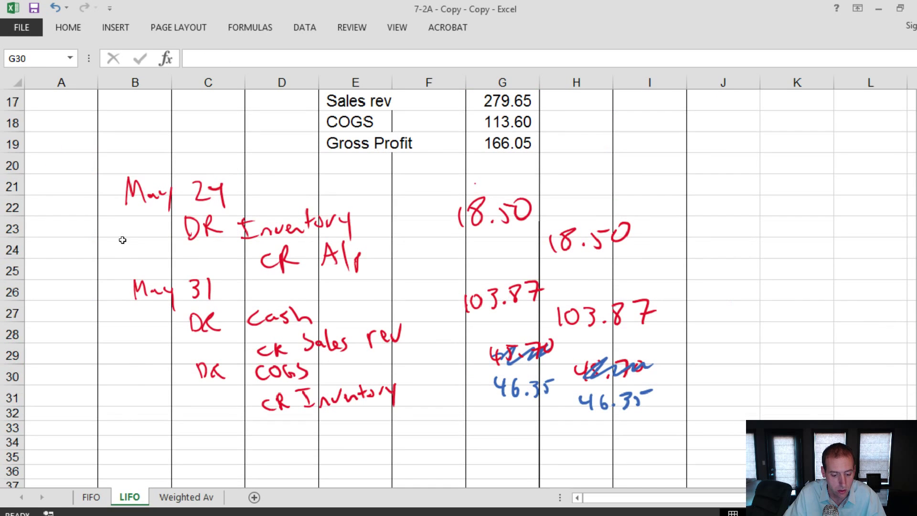
mouse_move(84, 178)
left_mouse_down()
mouse_move(700, 358)
mouse_move(707, 436)
left_mouse_up()
key("ctrl+c")
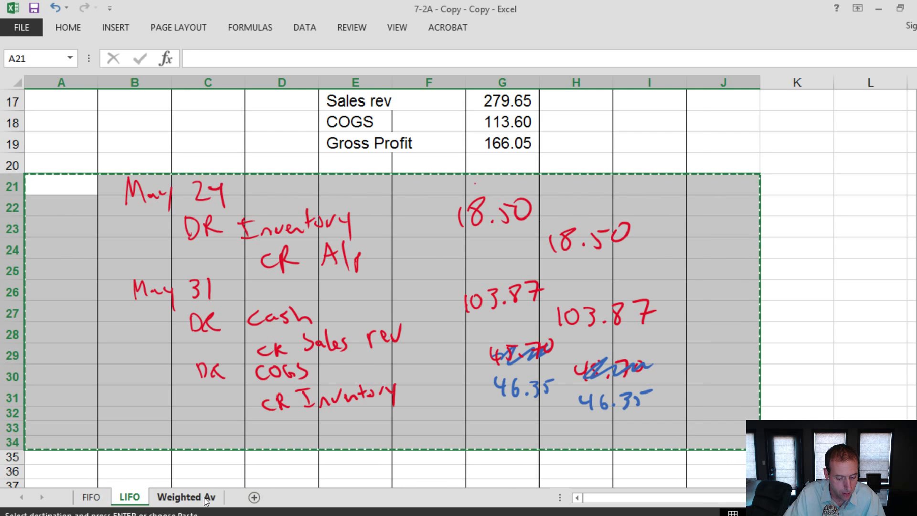
left_click(202, 497)
scroll(167, 395, "down", 2)
left_click(84, 303)
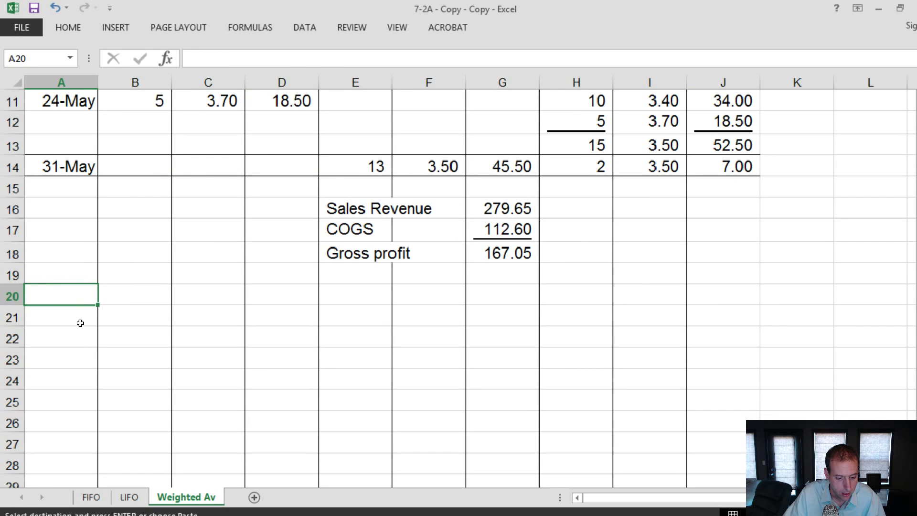
left_click(77, 321)
key("ctrl+v")
- Review the pasted entries, checking the May 24 purchase total and the 31-May date
scroll(232, 382, "down", 2)
scroll(235, 389, "down", 1)
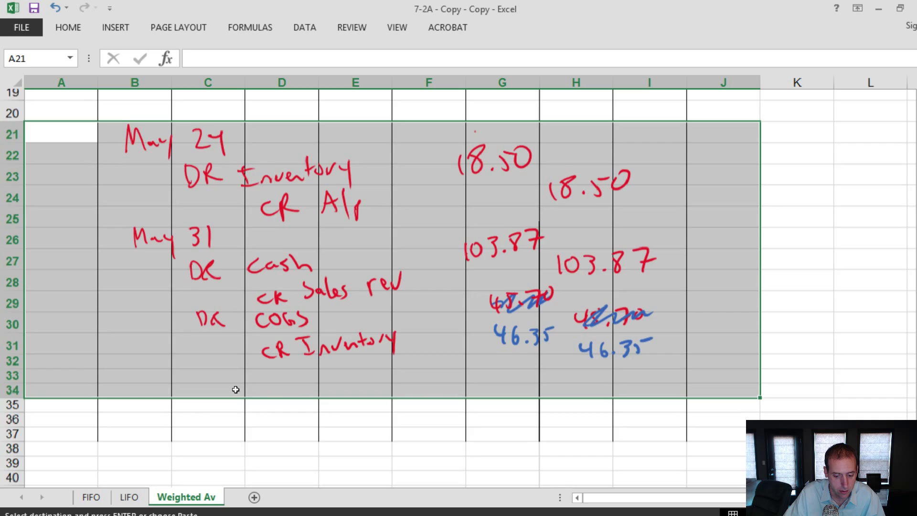
scroll(236, 388, "up", 5)
left_click(191, 272)
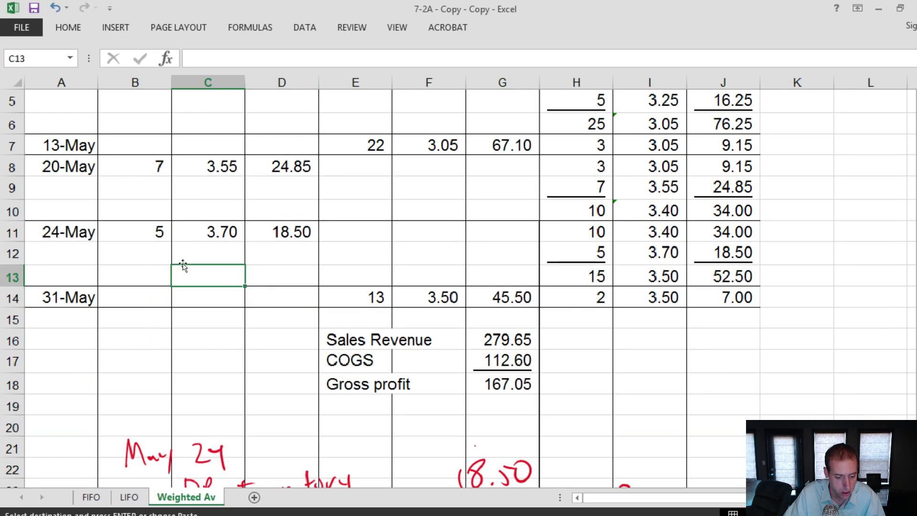
left_click(287, 237)
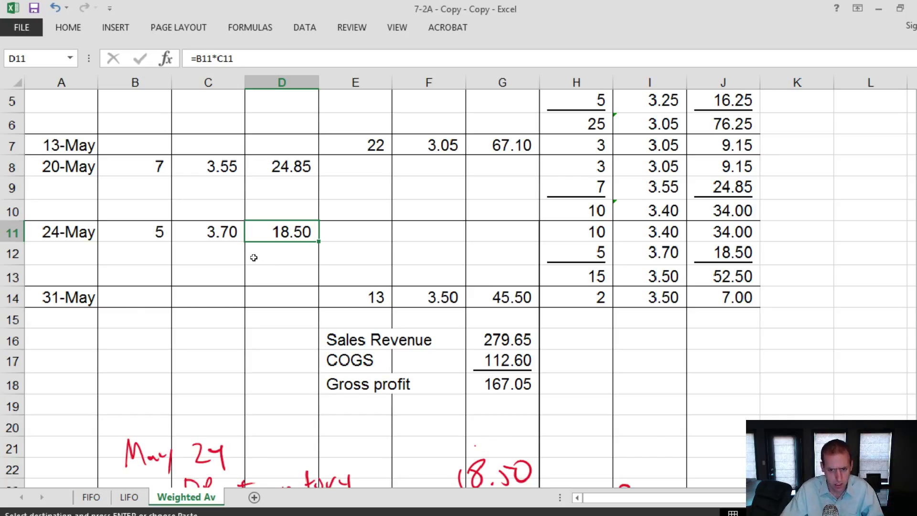
scroll(254, 258, "down", 2)
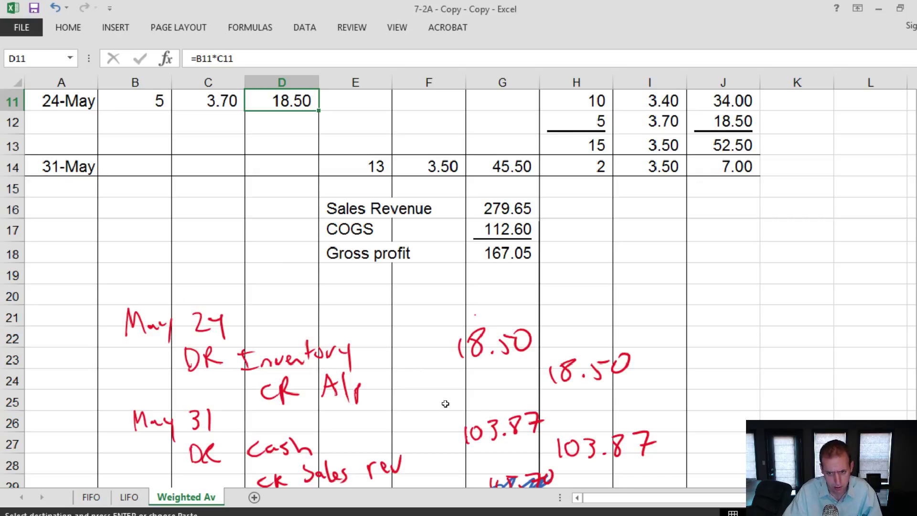
scroll(445, 403, "up", 2)
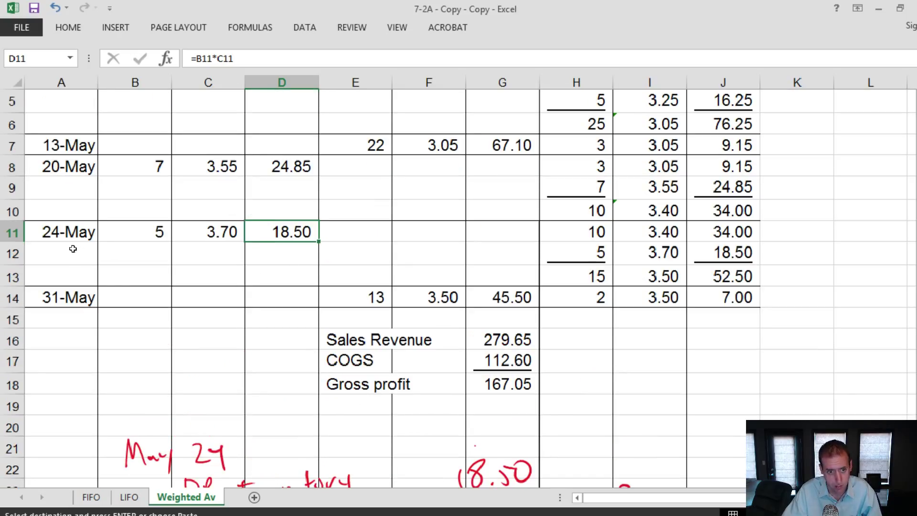
left_click(80, 300)
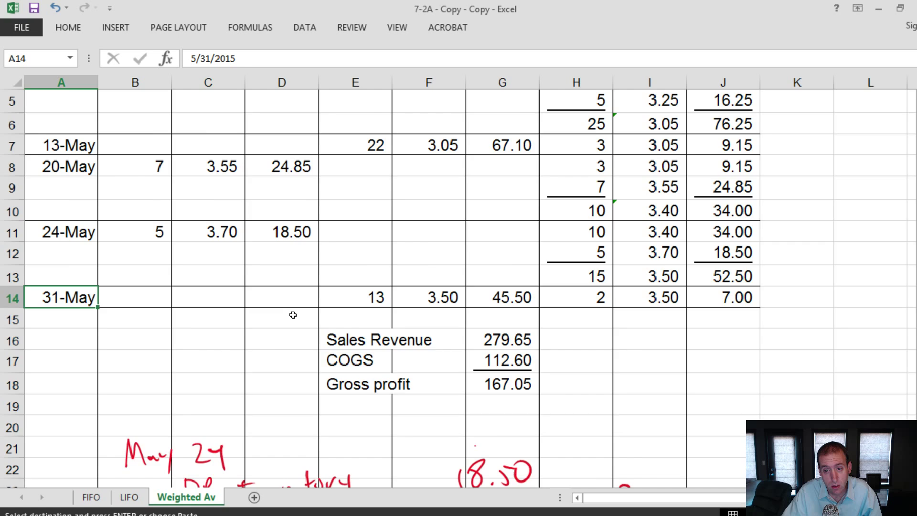
scroll(293, 314, "down", 2)
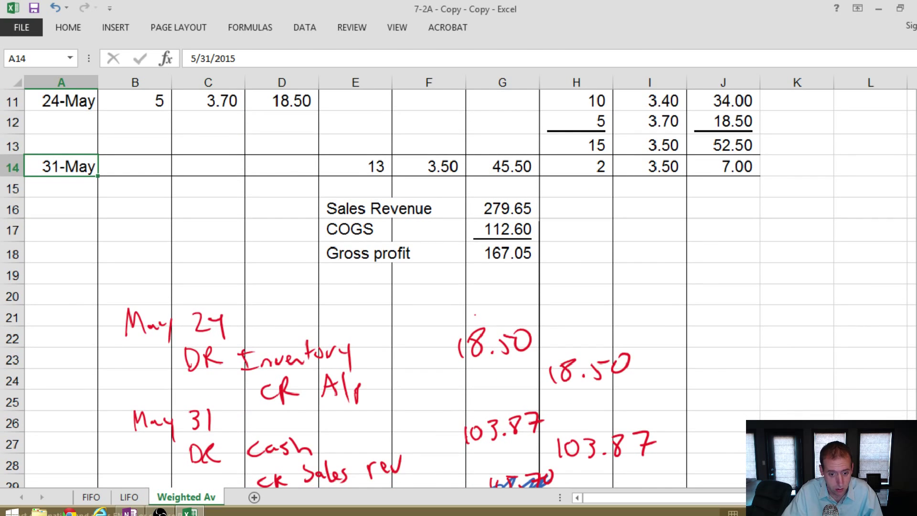
left_click(169, 512)
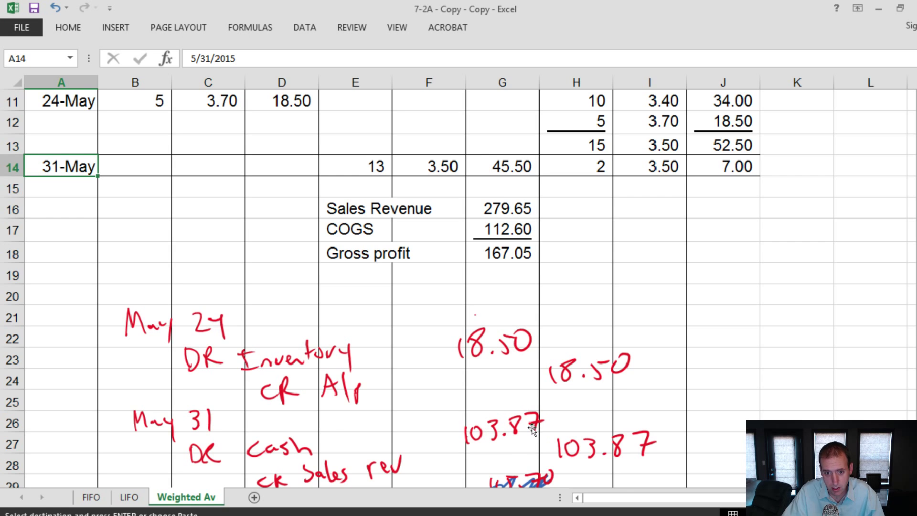
scroll(533, 429, "down", 2)
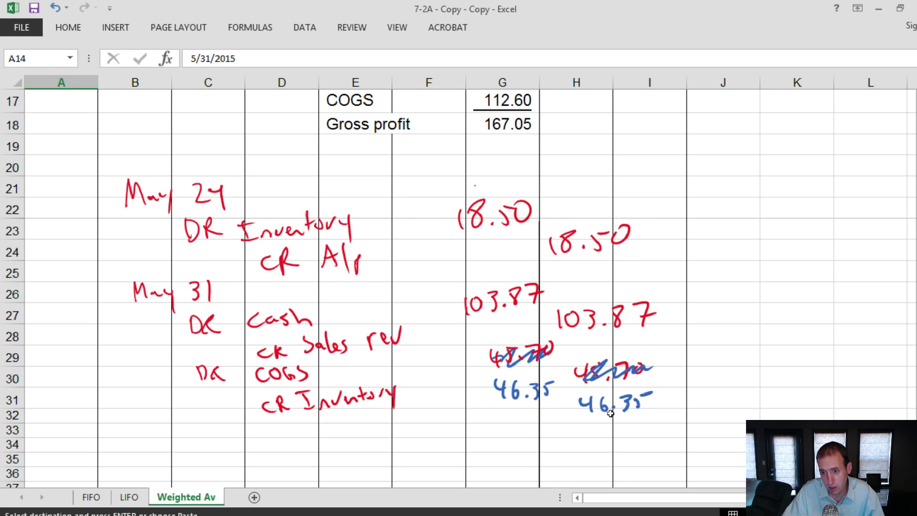
scroll(614, 427, "up", 3)
scroll(614, 427, "up", 2)
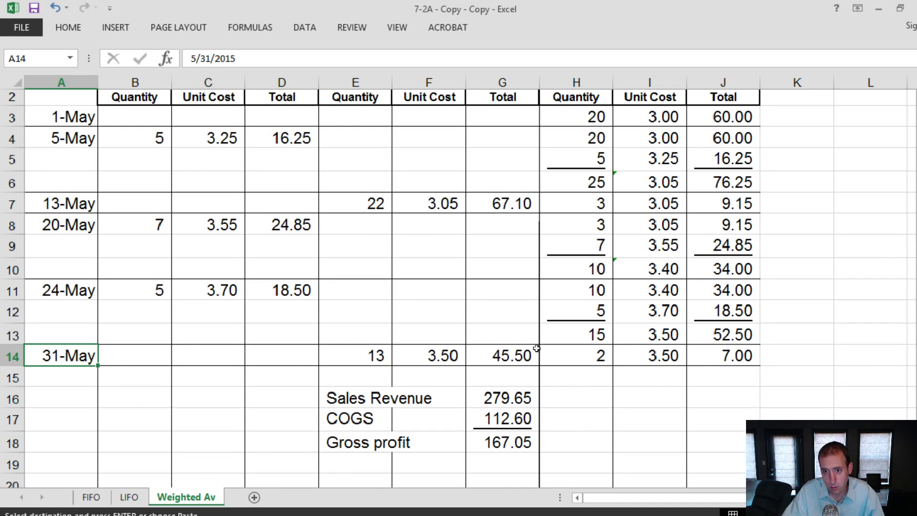
left_click(507, 359)
scroll(608, 419, "down", 5)
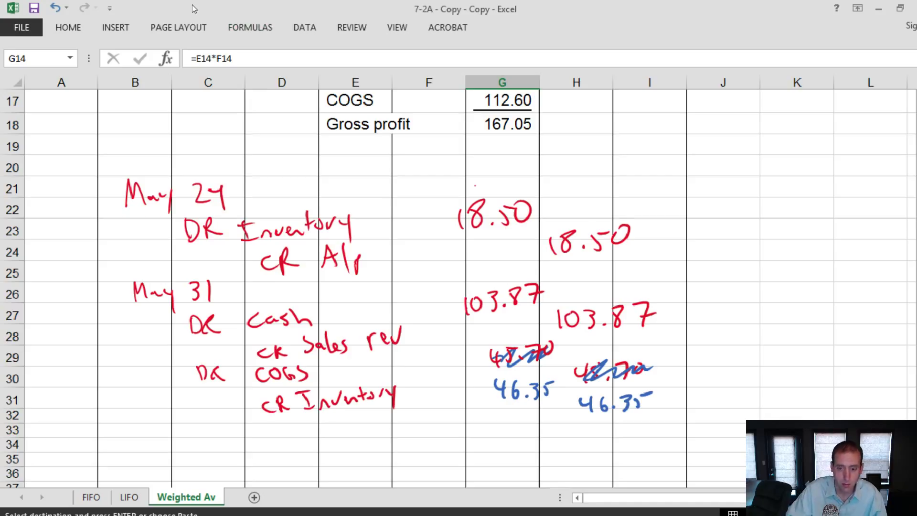
- With the green pen, strike out both 46.35 amounts and handwrite 45.50 beside each
left_click(504, 27)
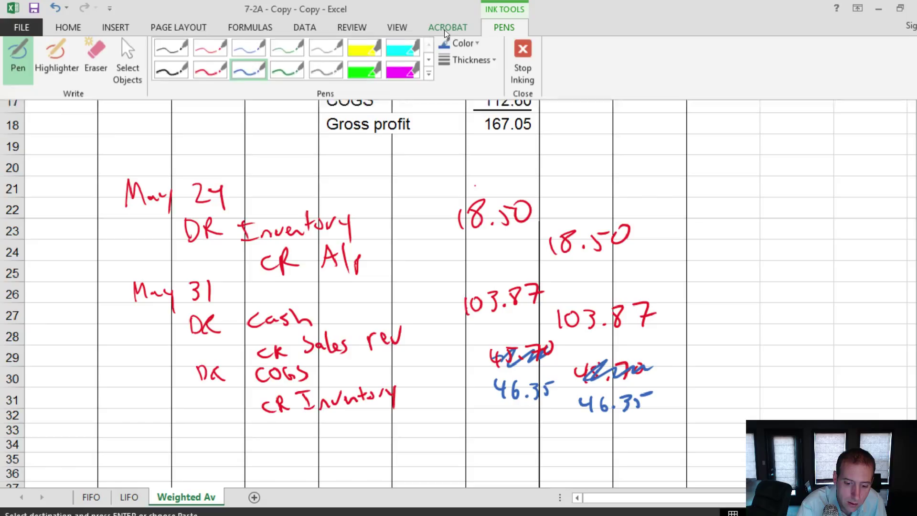
left_click(289, 71)
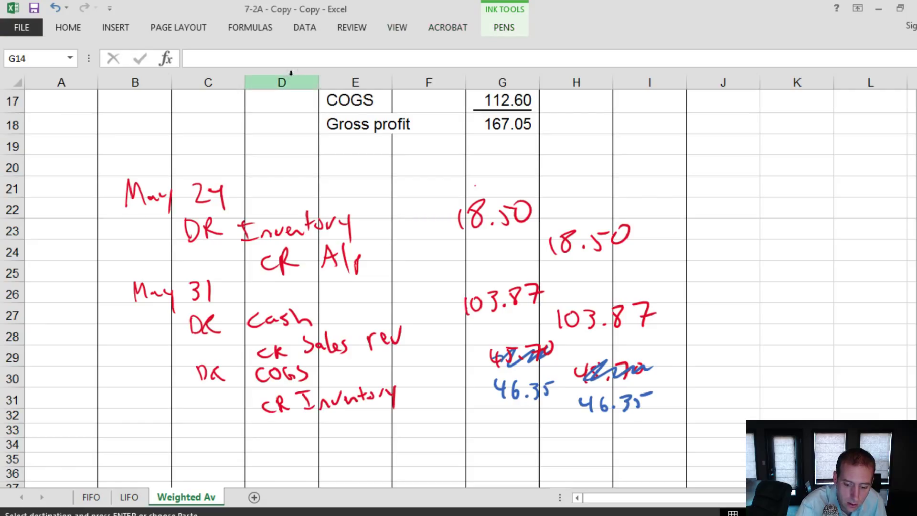
mouse_move(497, 393)
left_mouse_down()
mouse_move(515, 380)
mouse_move(557, 387)
mouse_move(601, 414)
mouse_move(653, 406)
left_mouse_up()
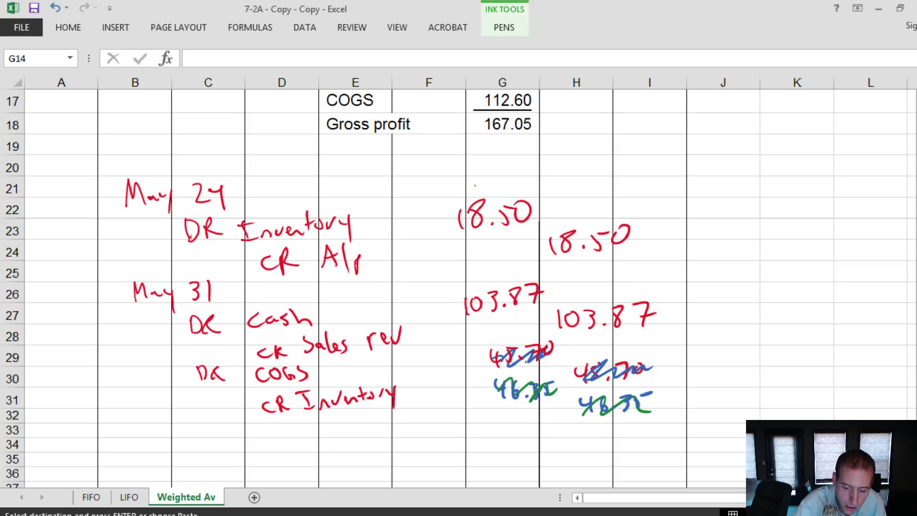
mouse_move(690, 350)
left_mouse_down()
mouse_move(688, 359)
mouse_move(707, 345)
mouse_move(724, 366)
mouse_move(750, 347)
left_mouse_up()
mouse_move(774, 384)
left_mouse_down()
mouse_move(788, 394)
mouse_move(807, 378)
mouse_move(851, 376)
left_mouse_up()
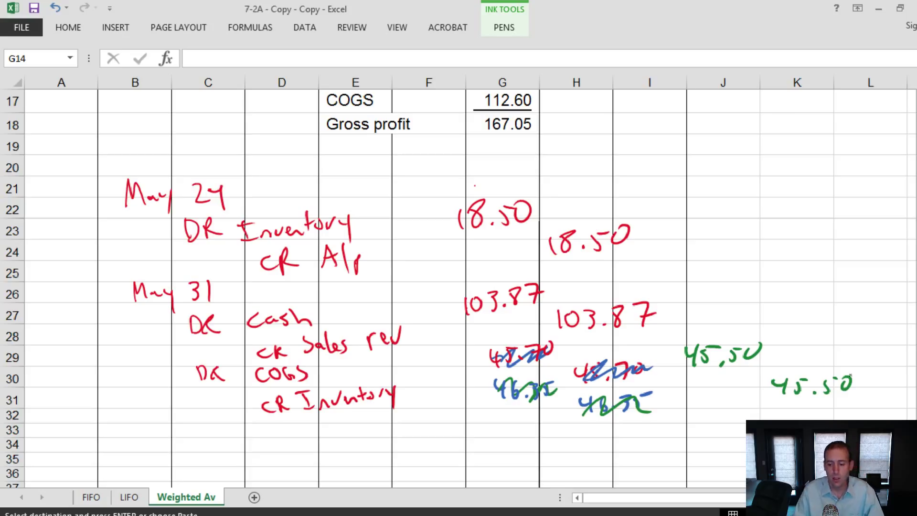